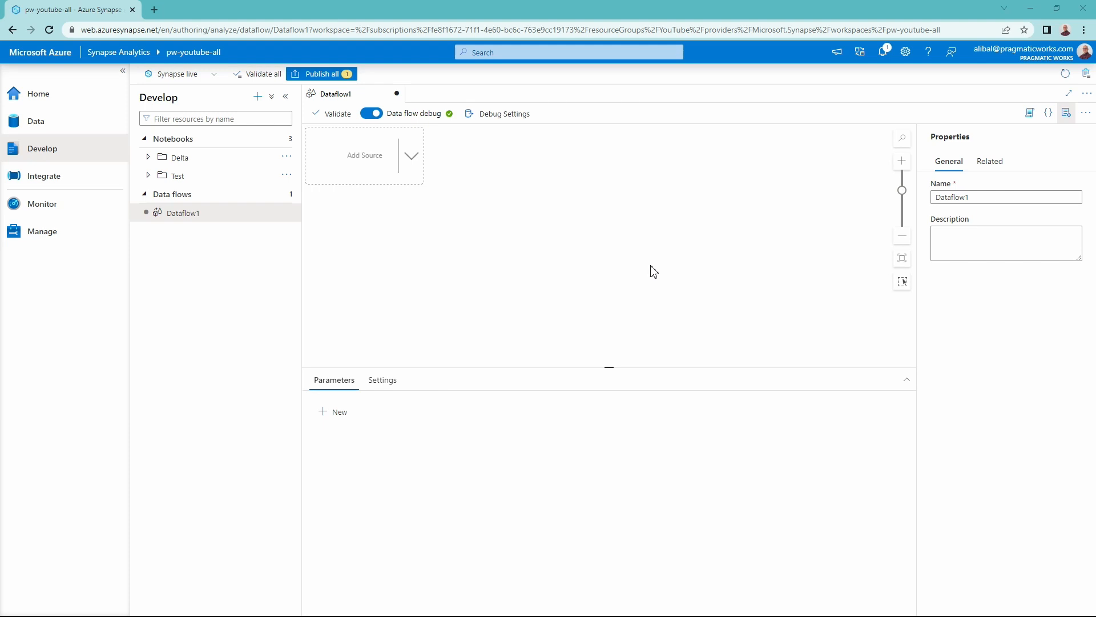
- Rename the data flow as Modify_Delta
{"action": "left_click_drag", "start_coordinate": [996, 197], "coordinate": [931, 199]}
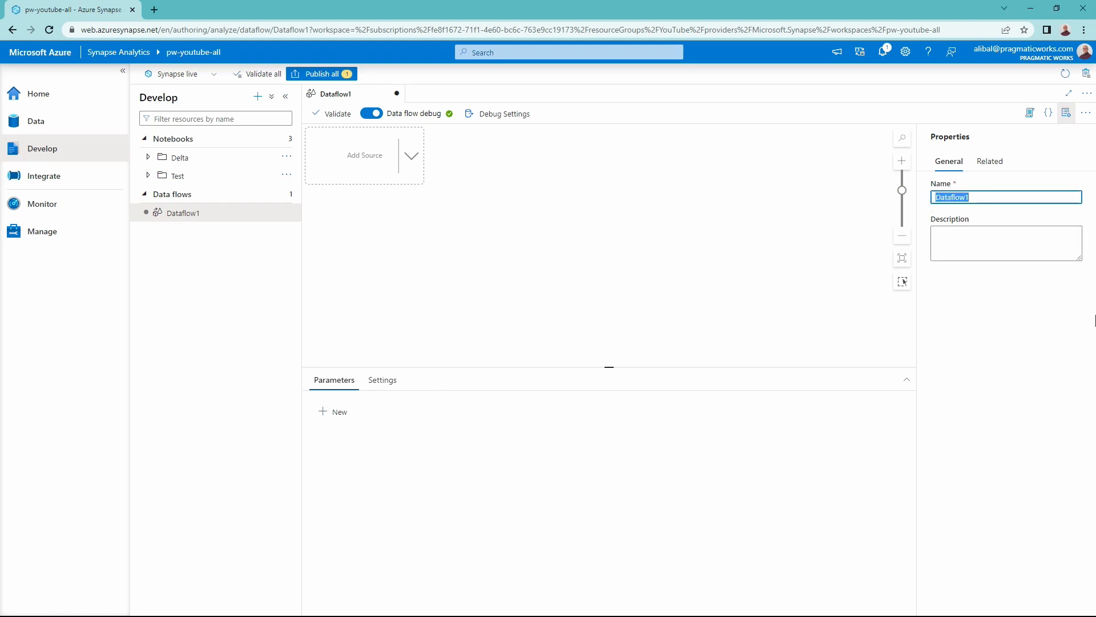
{"action": "type", "text": "Modify_Delta"}
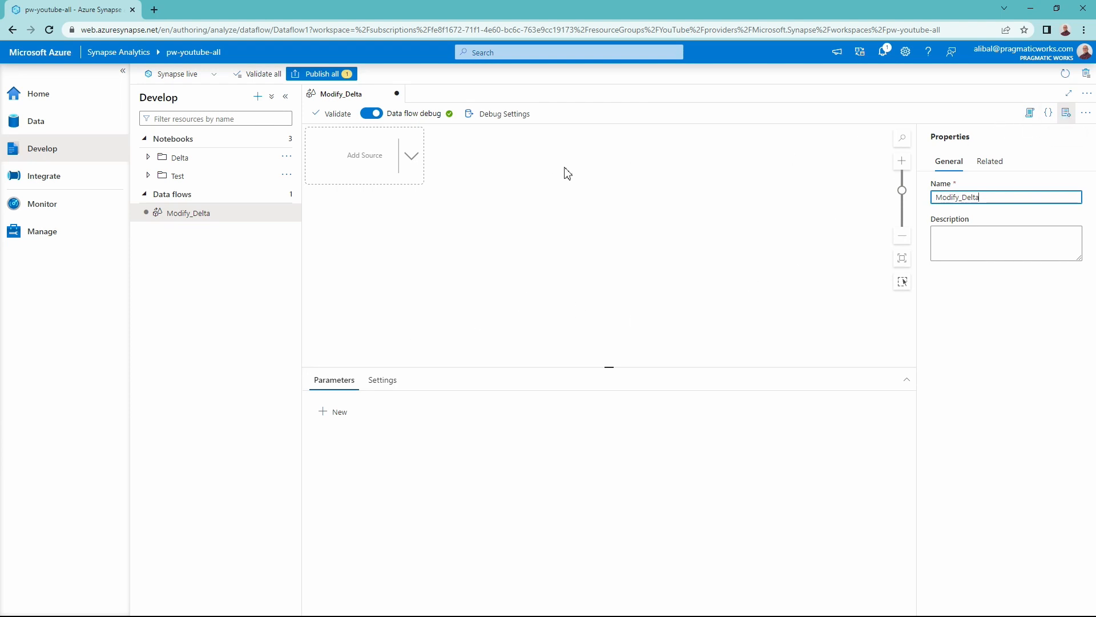
- Add a source to the data flow and name its output stream DeltaSource
{"action": "left_click", "coordinate": [411, 157]}
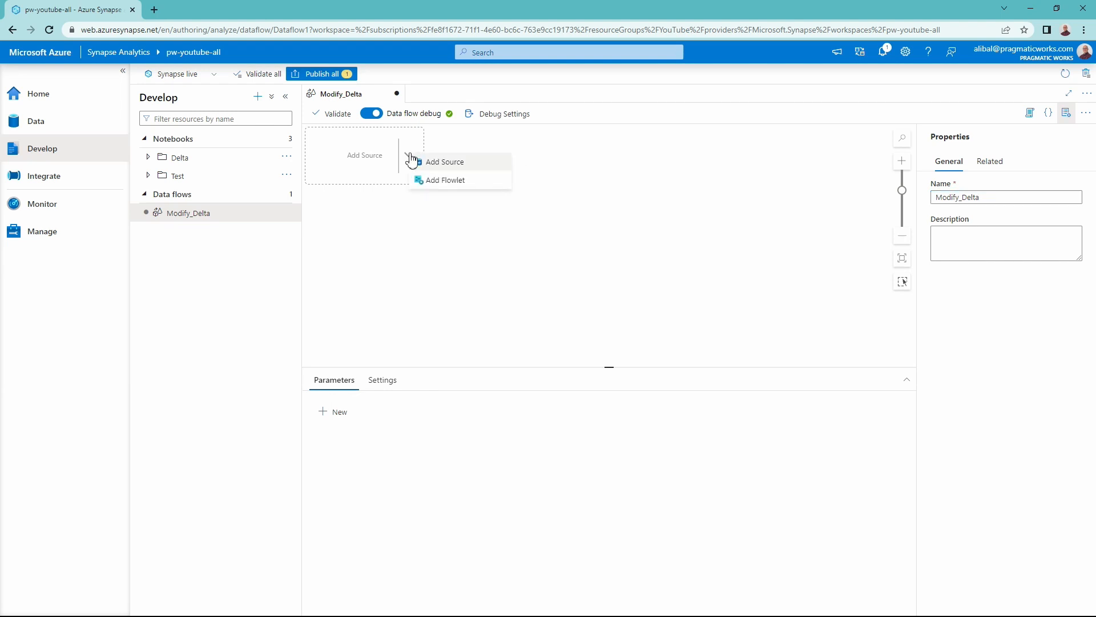
{"action": "left_click", "coordinate": [443, 166]}
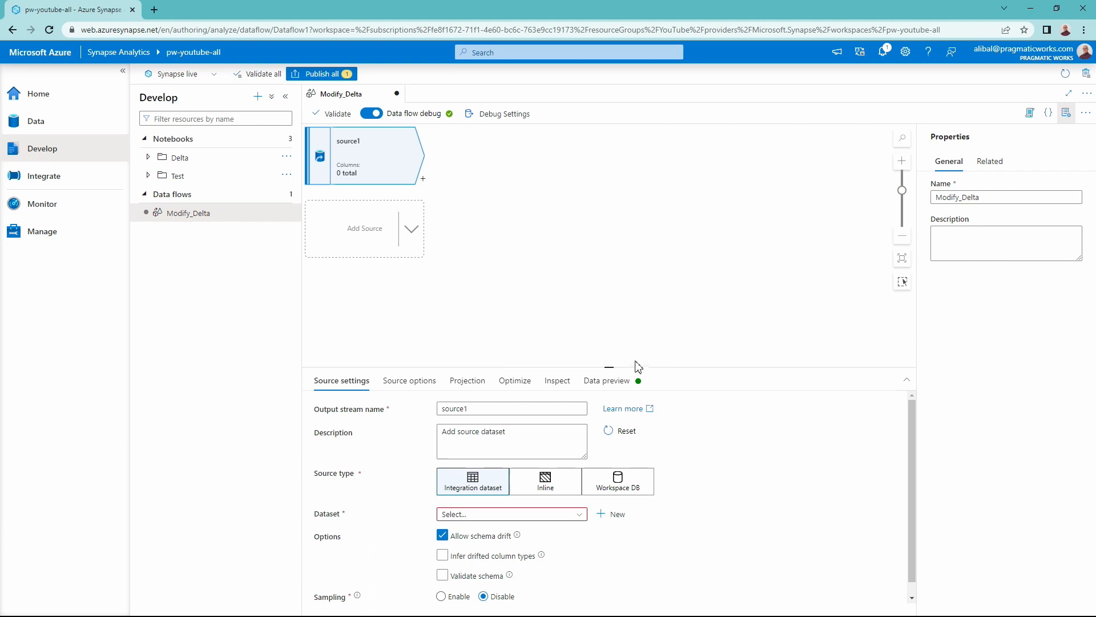
{"action": "left_click_drag", "start_coordinate": [633, 367], "coordinate": [631, 196]}
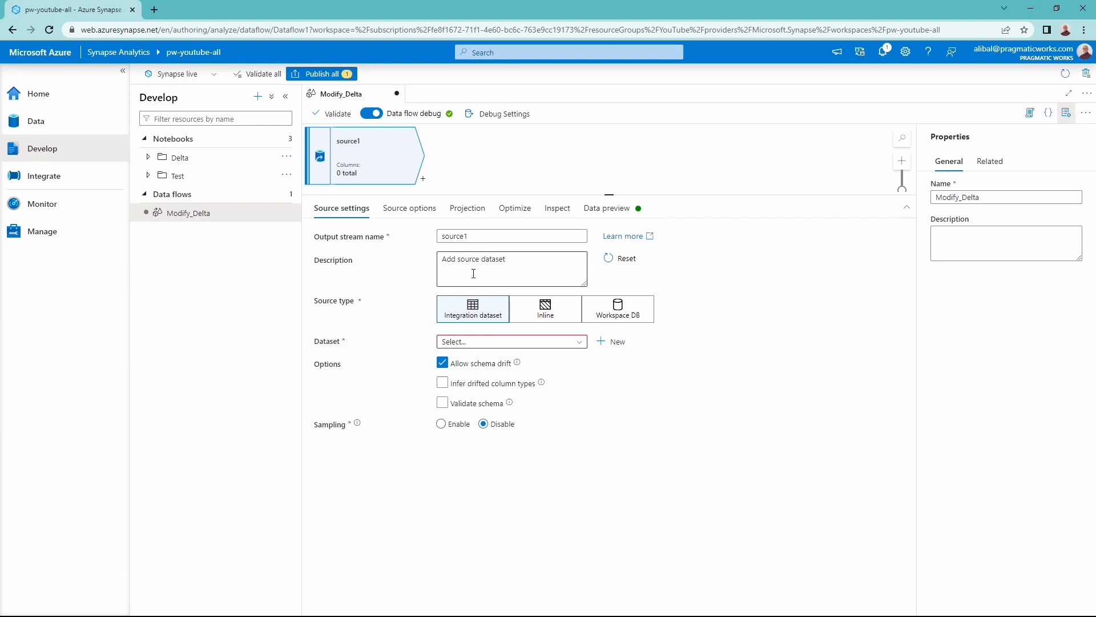
{"action": "double_click", "coordinate": [479, 236]}
{"action": "type", "text": "D"}
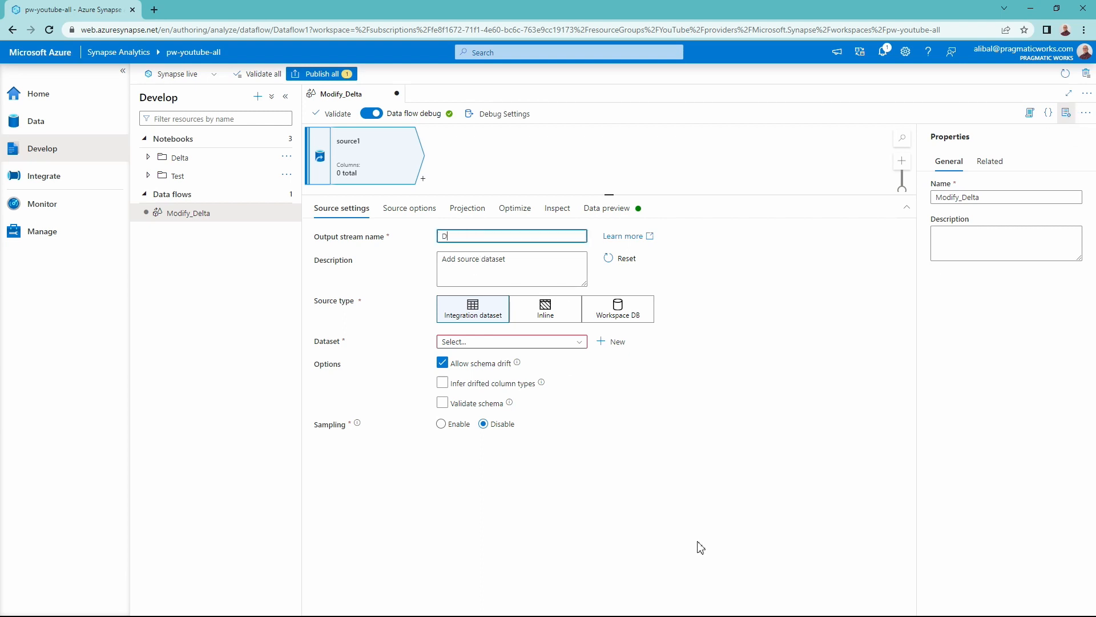
{"action": "type", "text": "eltaSource"}
{"action": "left_click", "coordinate": [471, 341]}
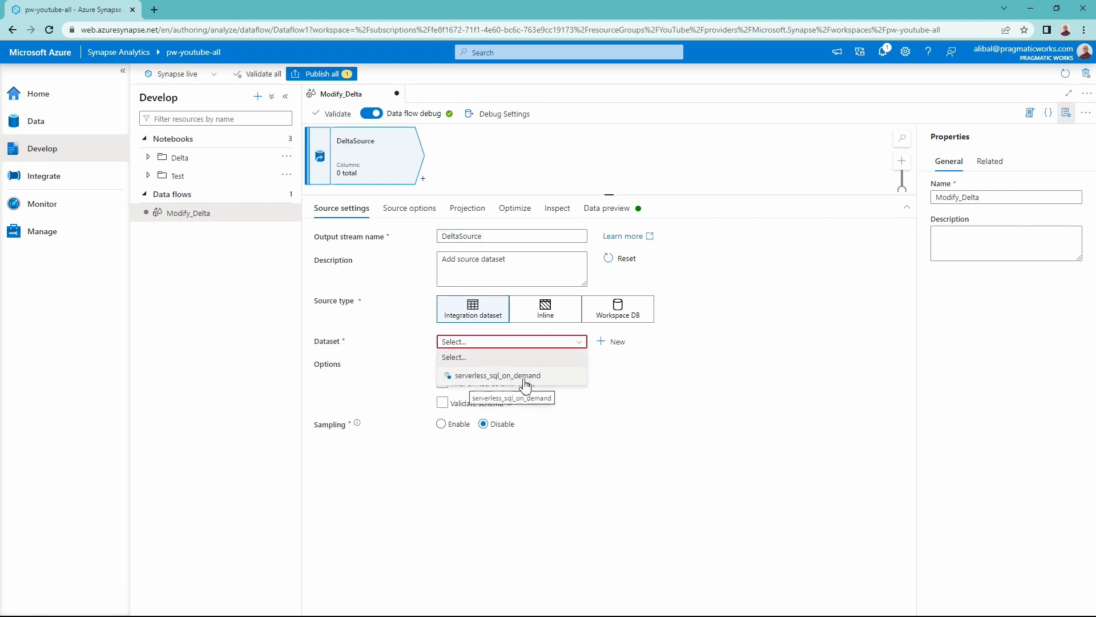
{"action": "left_click", "coordinate": [688, 381]}
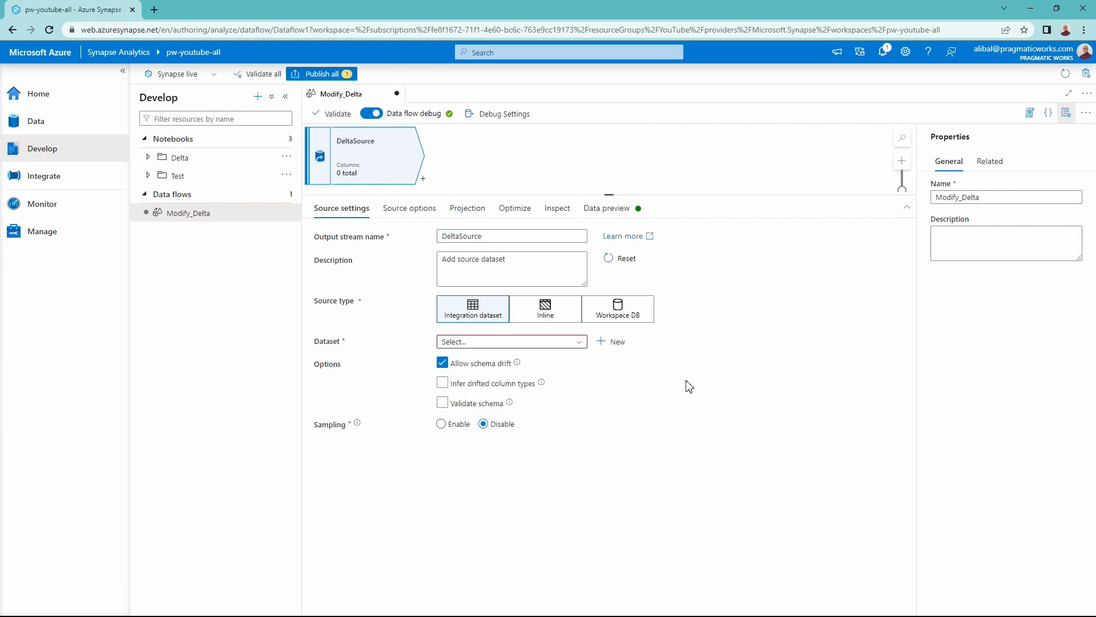
{"action": "left_click", "coordinate": [547, 343]}
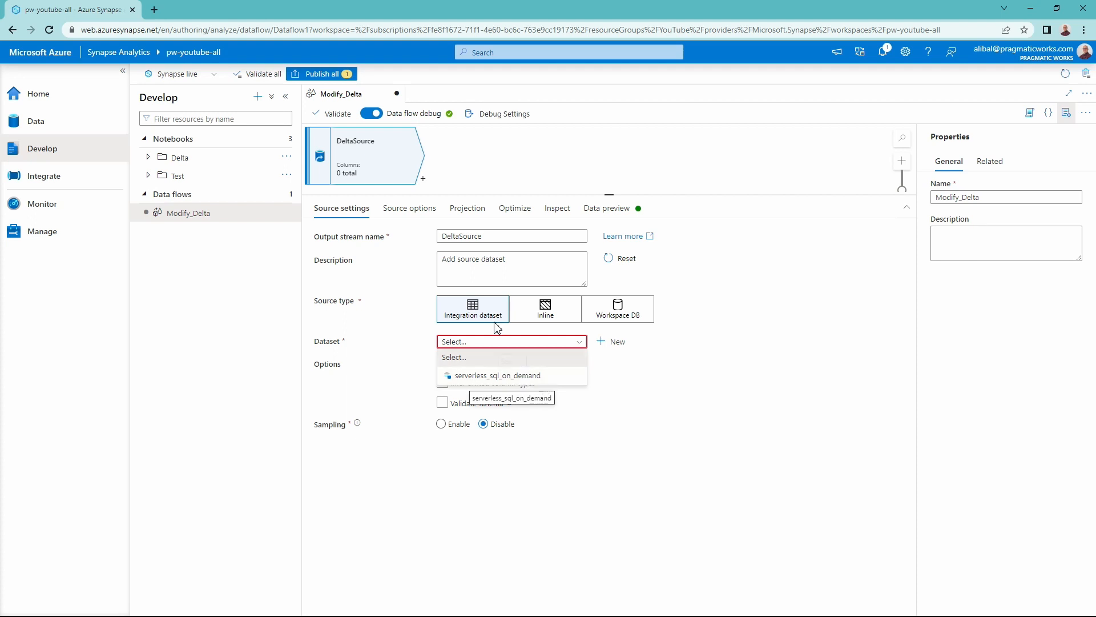
{"action": "left_click", "coordinate": [426, 306]}
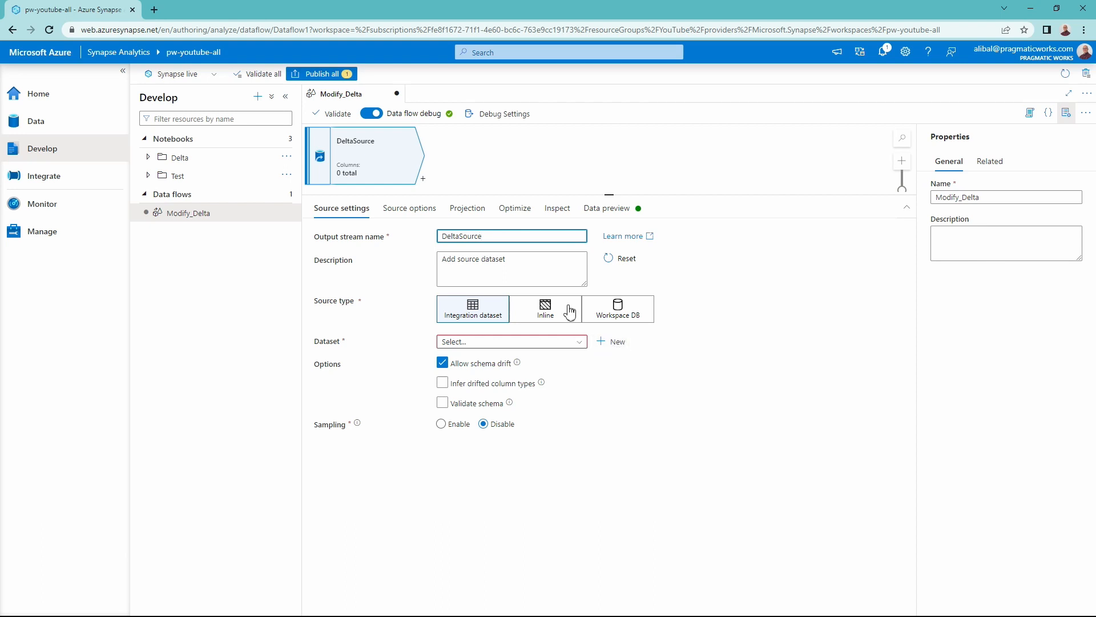
- Make DeltaSource an inline source with the Delta dataset type and the pw-youtube-all-WorkspaceDefaultStorage linked service
{"action": "left_click", "coordinate": [547, 316]}
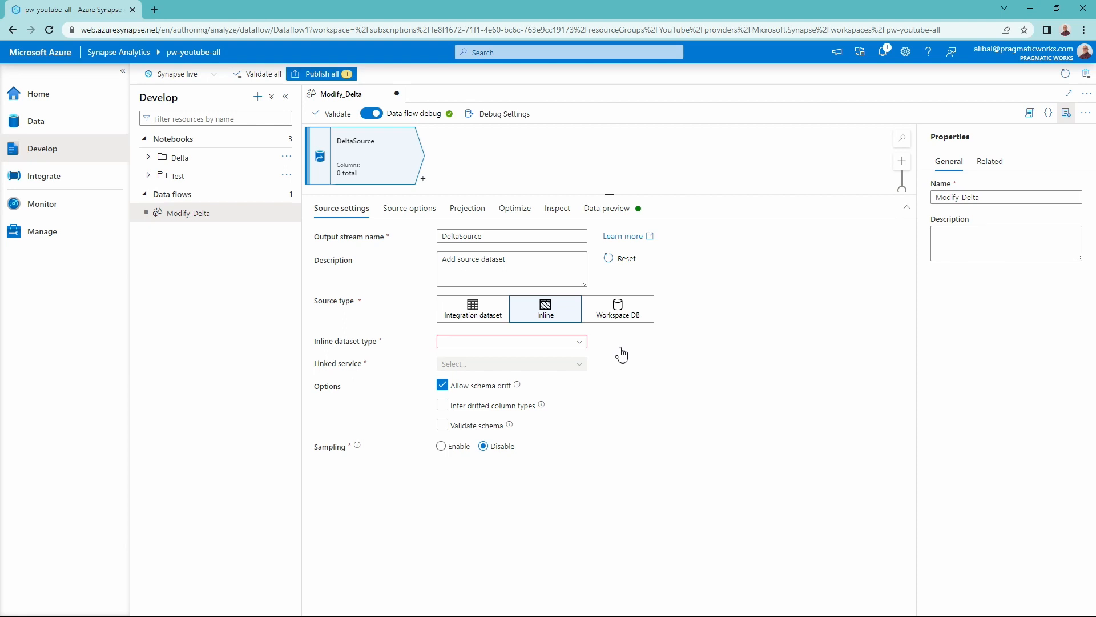
{"action": "left_click", "coordinate": [573, 345]}
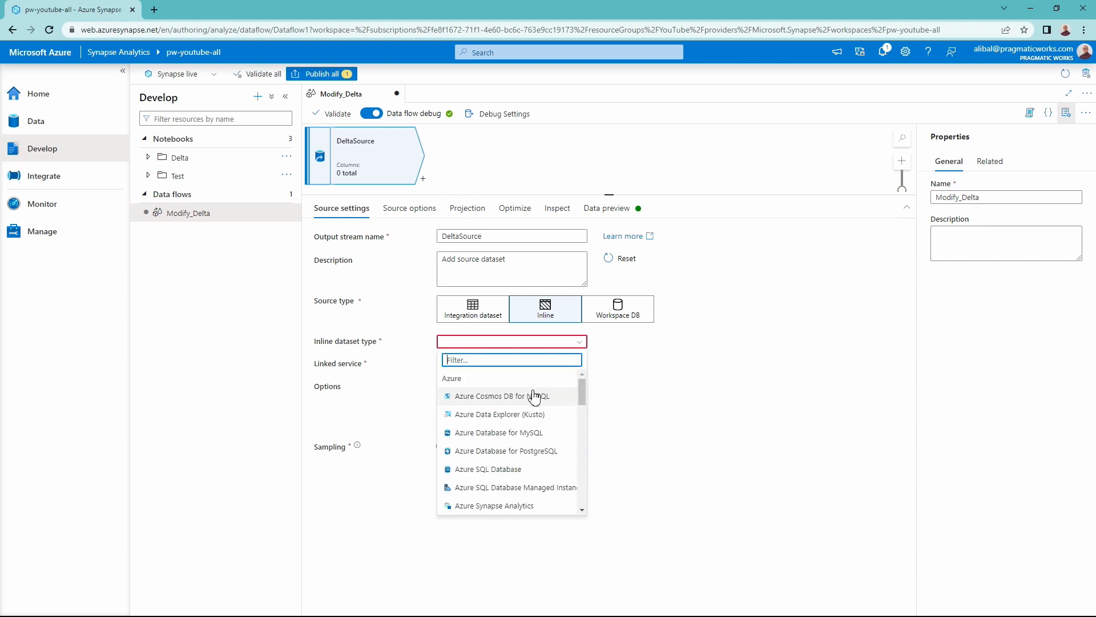
{"action": "scroll", "coordinate": [534, 394], "scroll_direction": "down", "scroll_amount": 2}
{"action": "scroll", "coordinate": [533, 396], "scroll_direction": "down", "scroll_amount": 3}
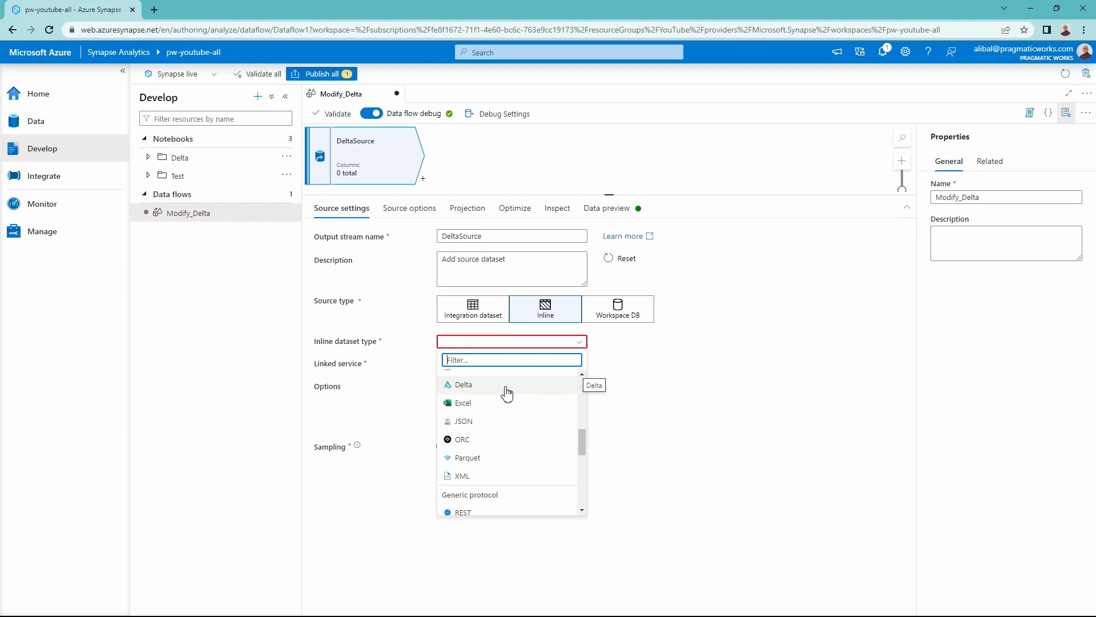
{"action": "left_click", "coordinate": [484, 386]}
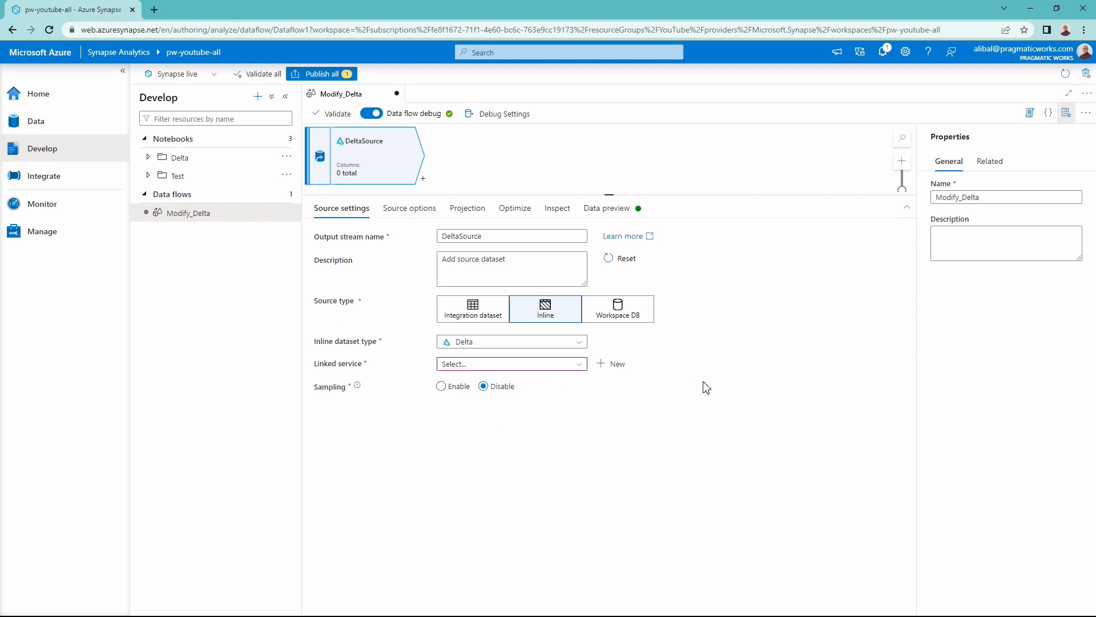
{"action": "left_click", "coordinate": [555, 370]}
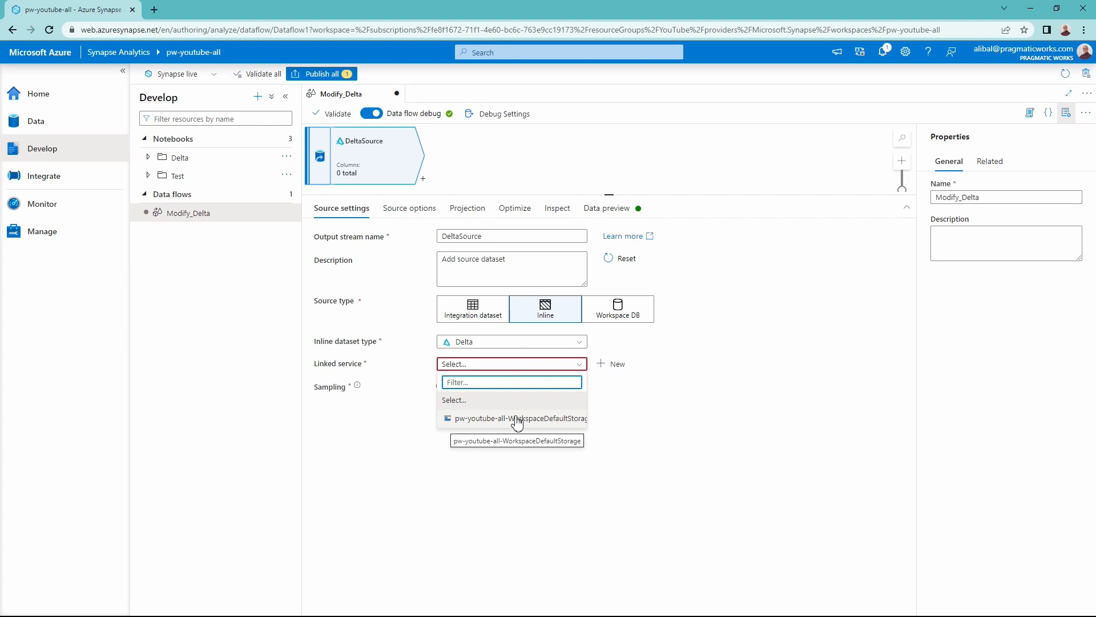
{"action": "left_click", "coordinate": [516, 420]}
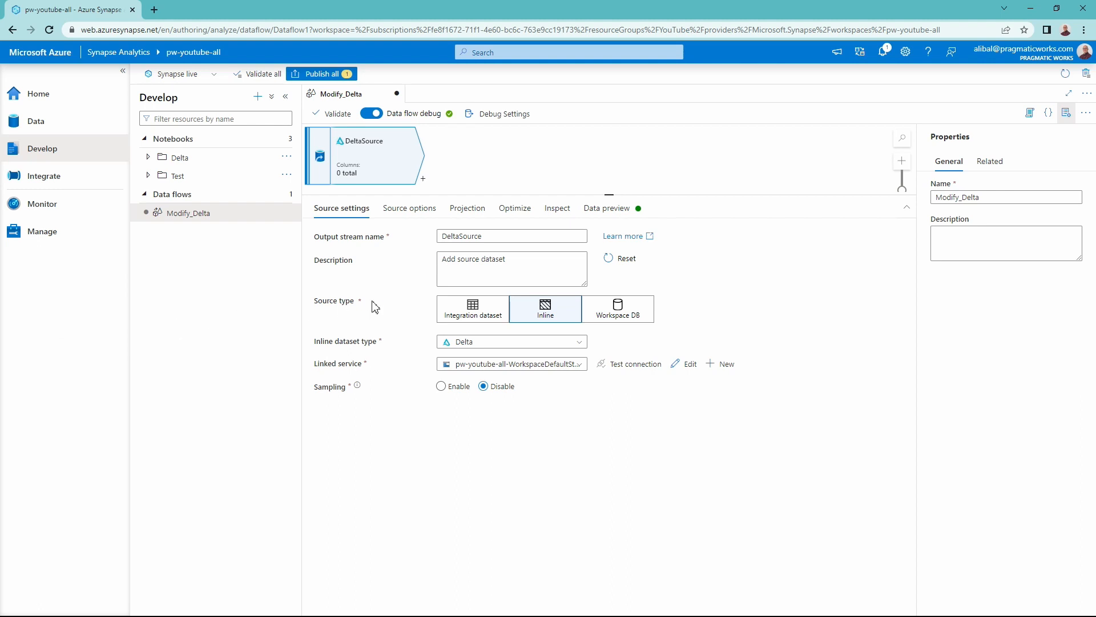
- Set the source's folder path to the delta/employees folder in the dfadsf file system
{"action": "left_click", "coordinate": [413, 212]}
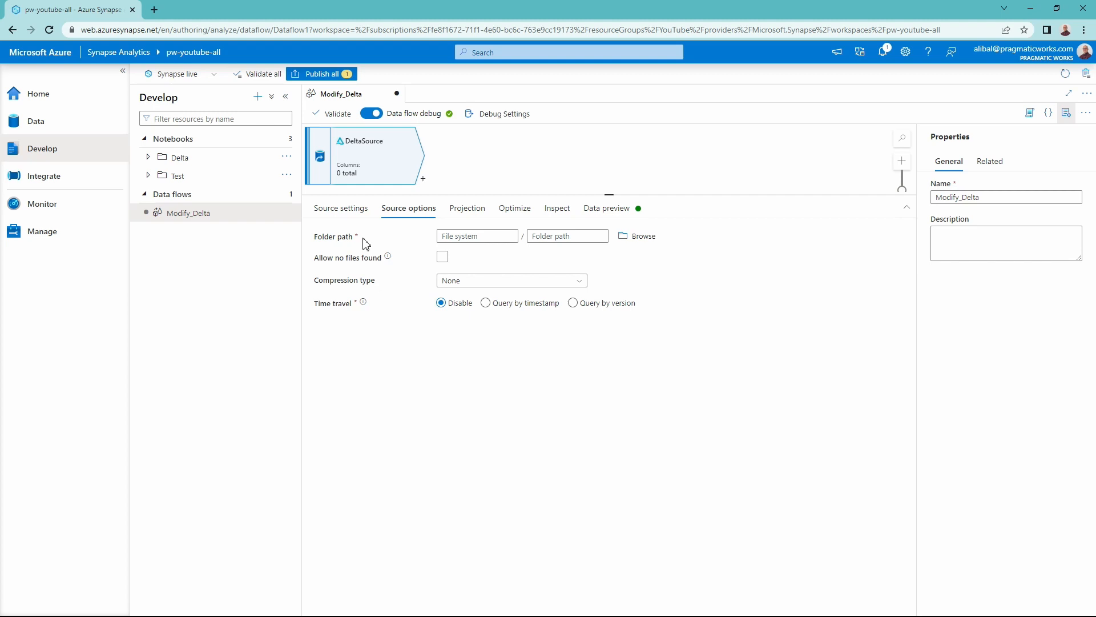
{"action": "left_click", "coordinate": [644, 237]}
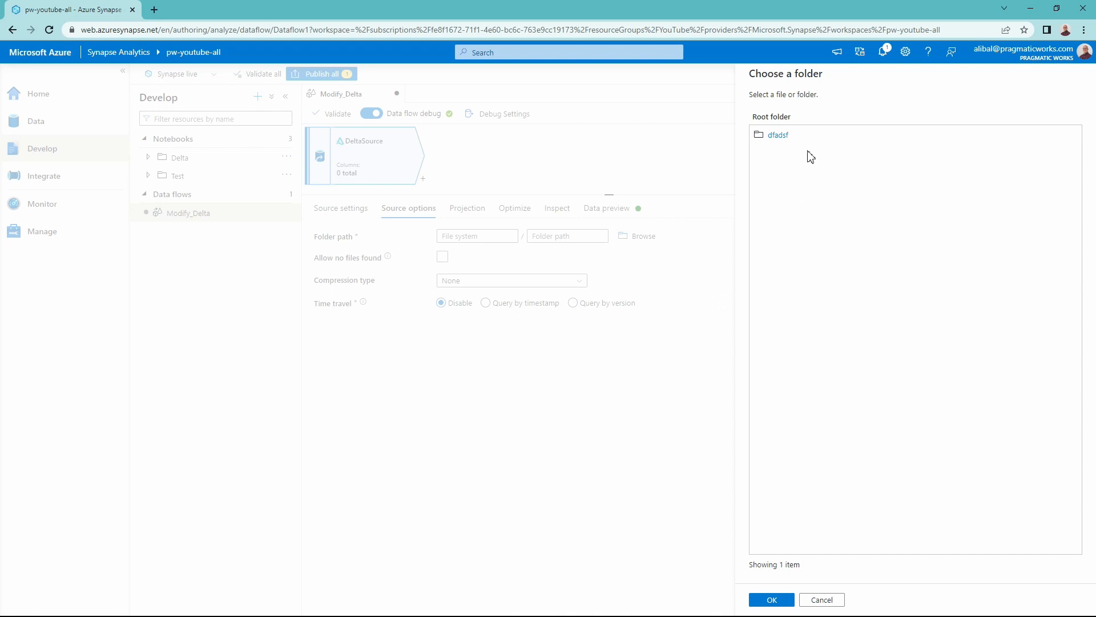
{"action": "left_click", "coordinate": [783, 137]}
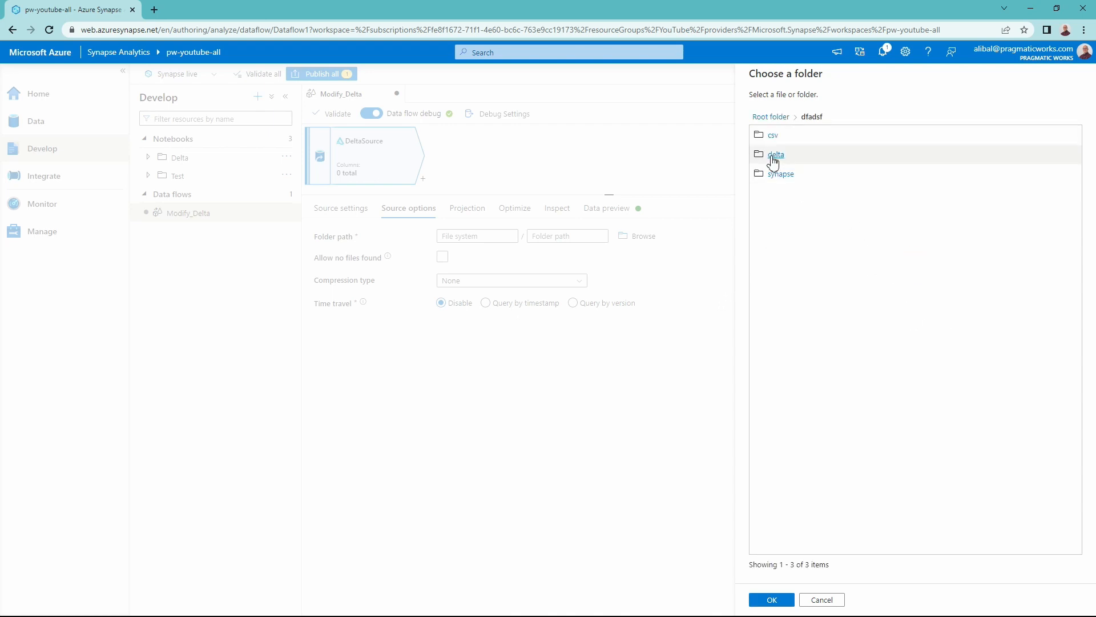
{"action": "left_click", "coordinate": [775, 155]}
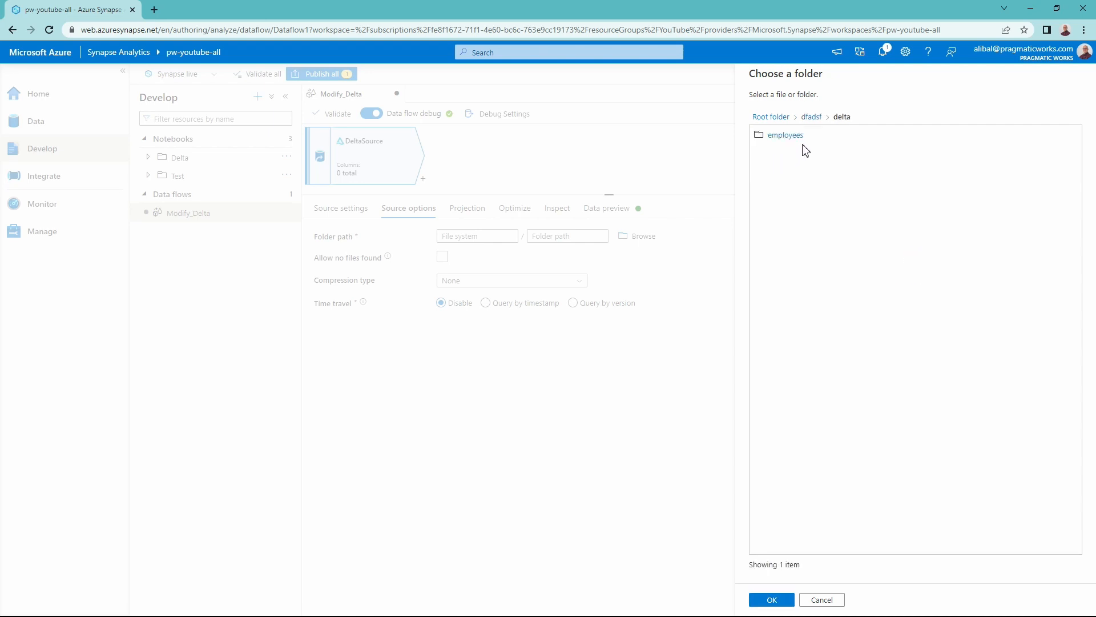
{"action": "left_click", "coordinate": [833, 139]}
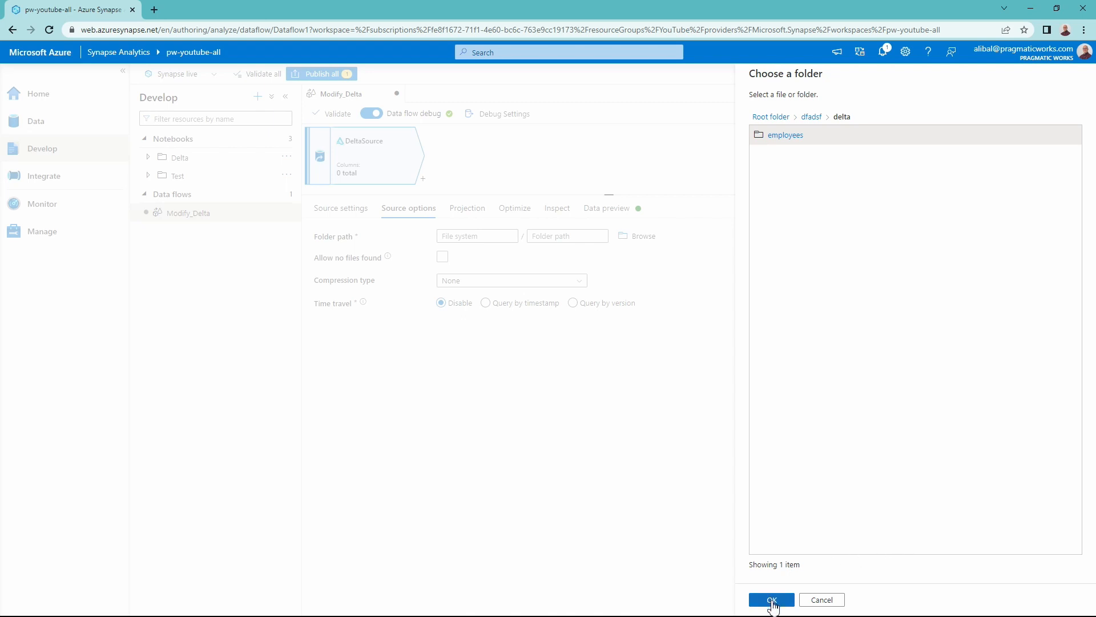
{"action": "left_click", "coordinate": [772, 601]}
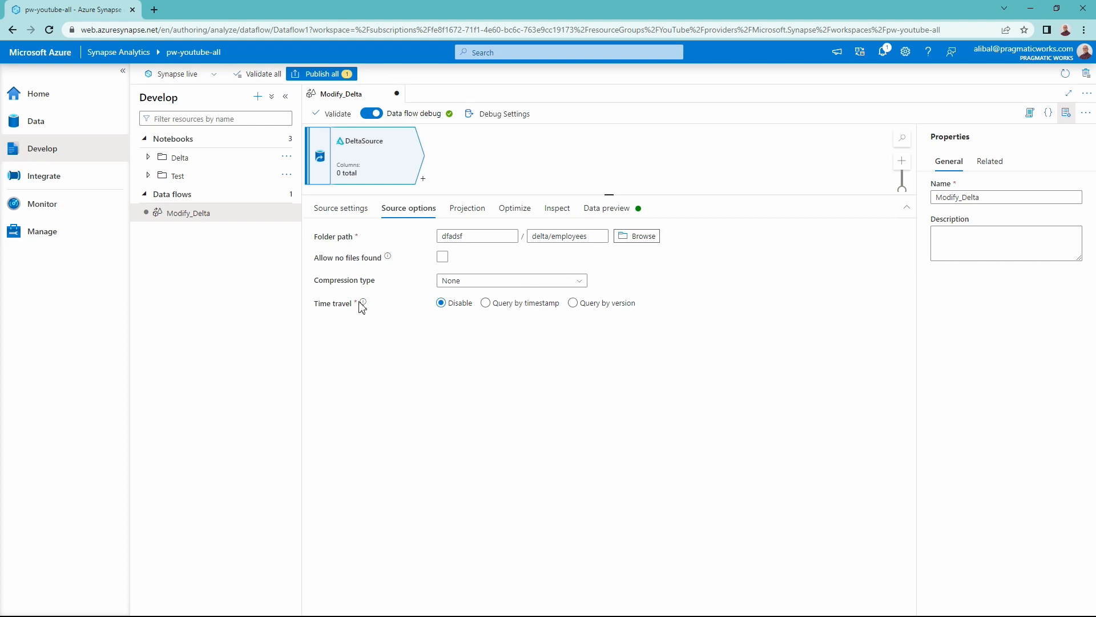
{"action": "mouse_move", "coordinate": [363, 310]}
{"action": "left_click", "coordinate": [614, 310]}
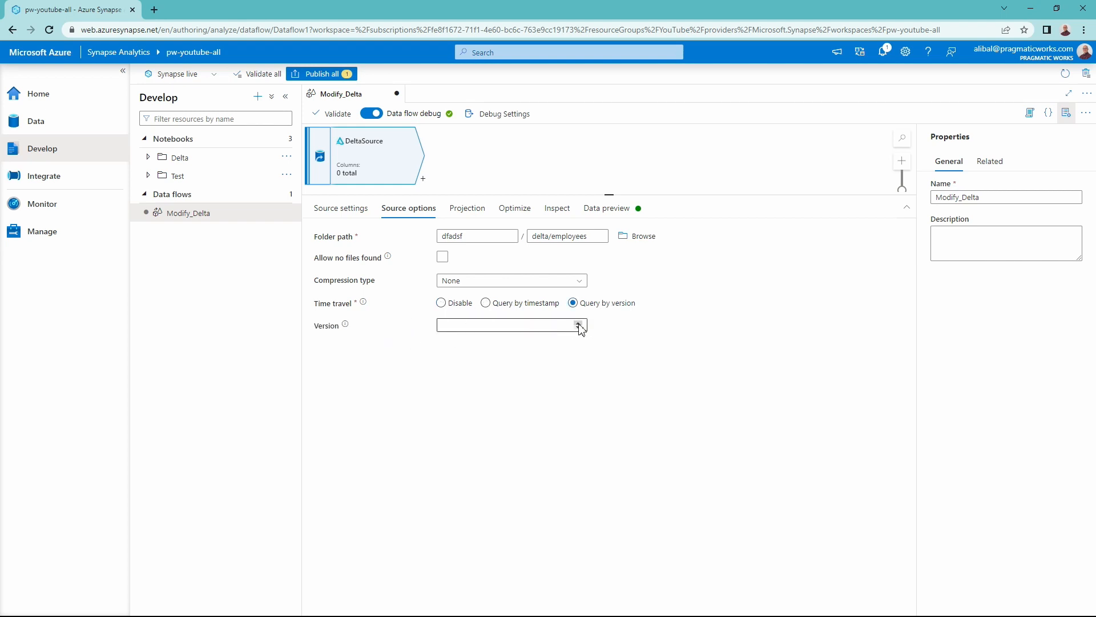
{"action": "left_click", "coordinate": [441, 303]}
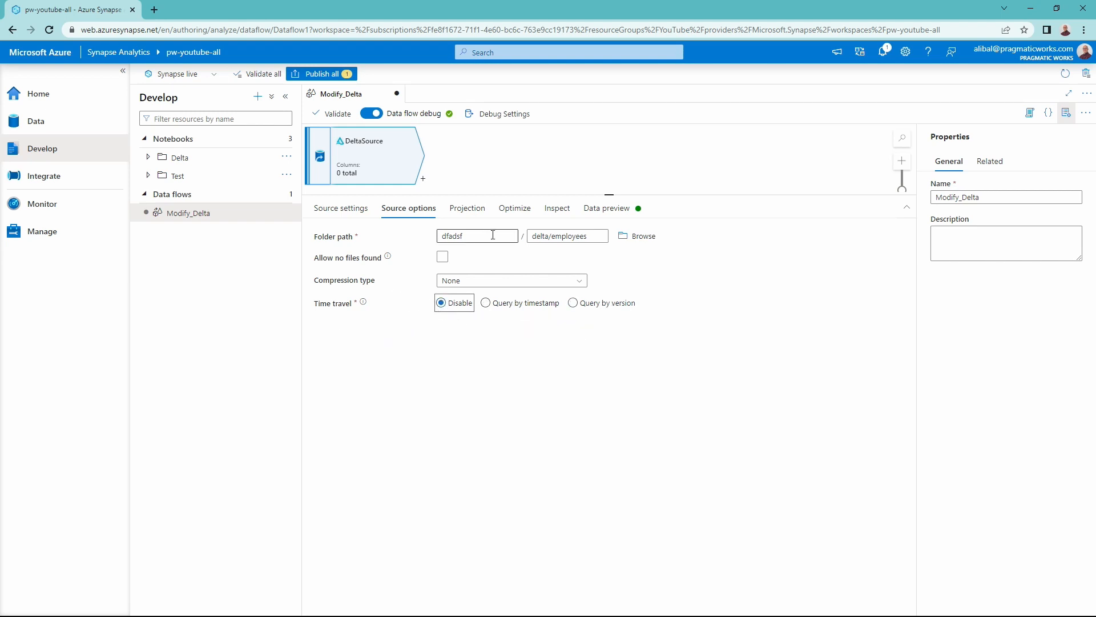
- Import the schema of DeltaSource, leaving all default format settings empty
{"action": "left_click", "coordinate": [473, 210]}
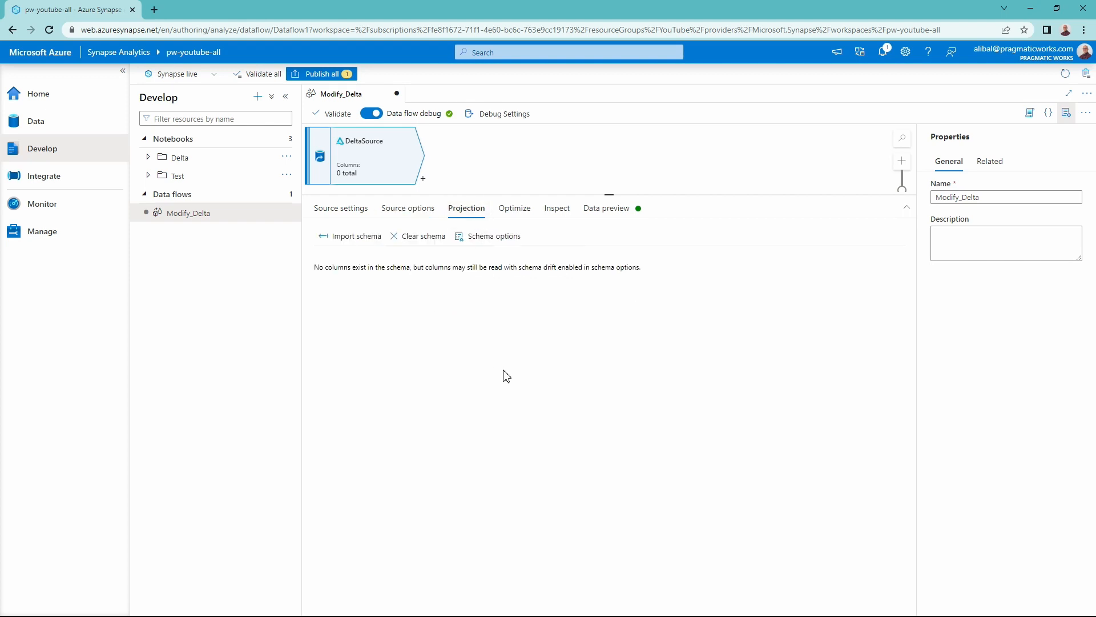
{"action": "left_click", "coordinate": [359, 236]}
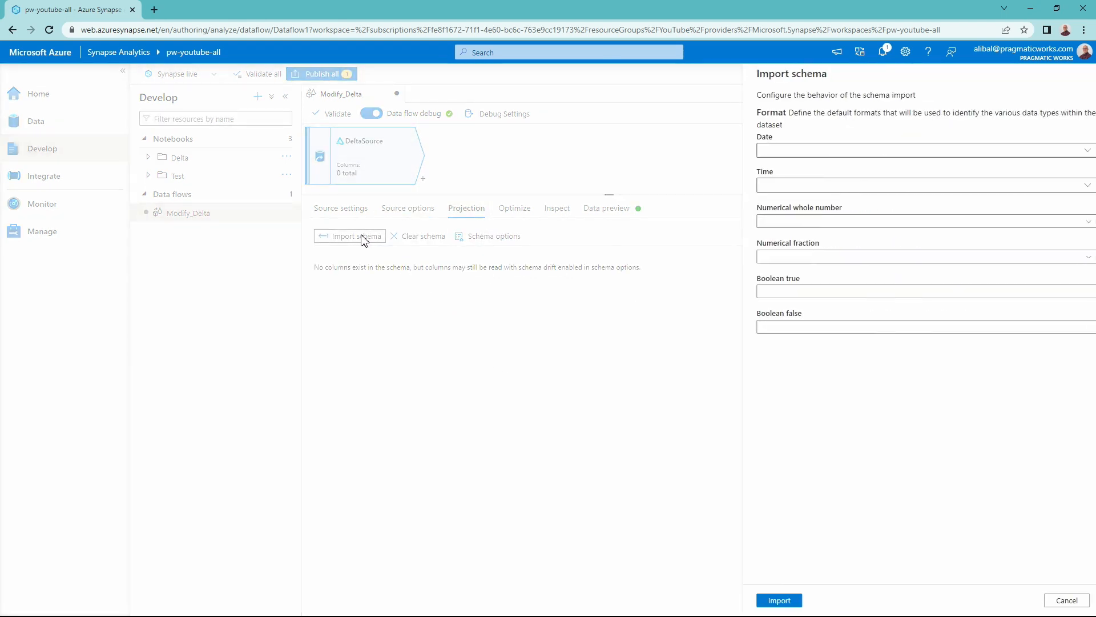
{"action": "left_click", "coordinate": [772, 600]}
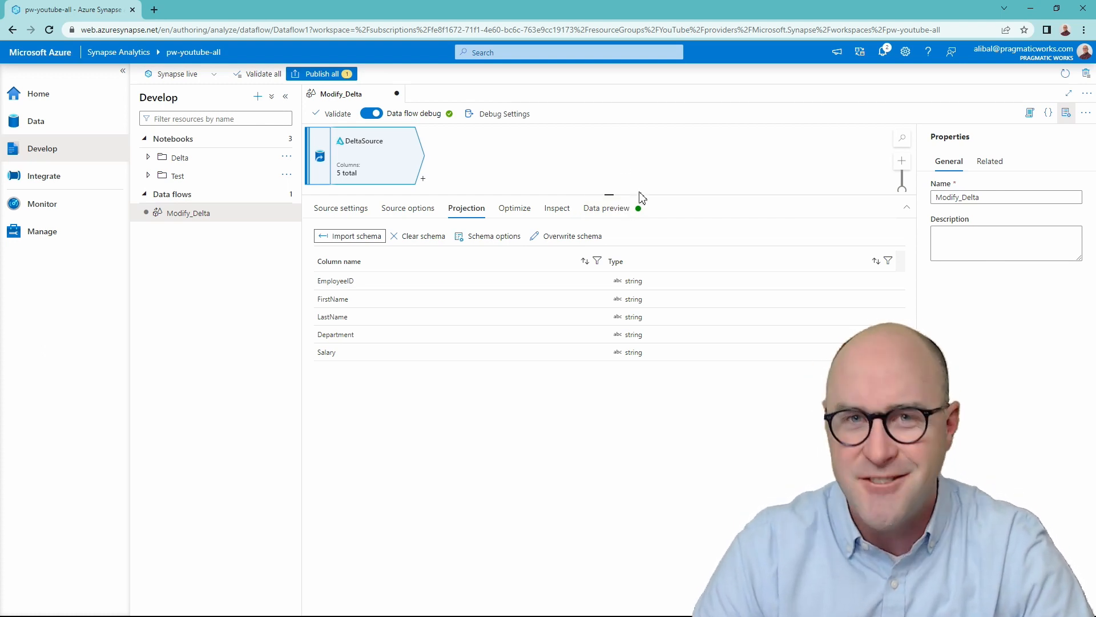
- Refresh the data preview of DeltaSource and examine the employee rows
{"action": "left_click", "coordinate": [623, 209]}
{"action": "left_click_drag", "start_coordinate": [343, 253], "coordinate": [352, 254]}
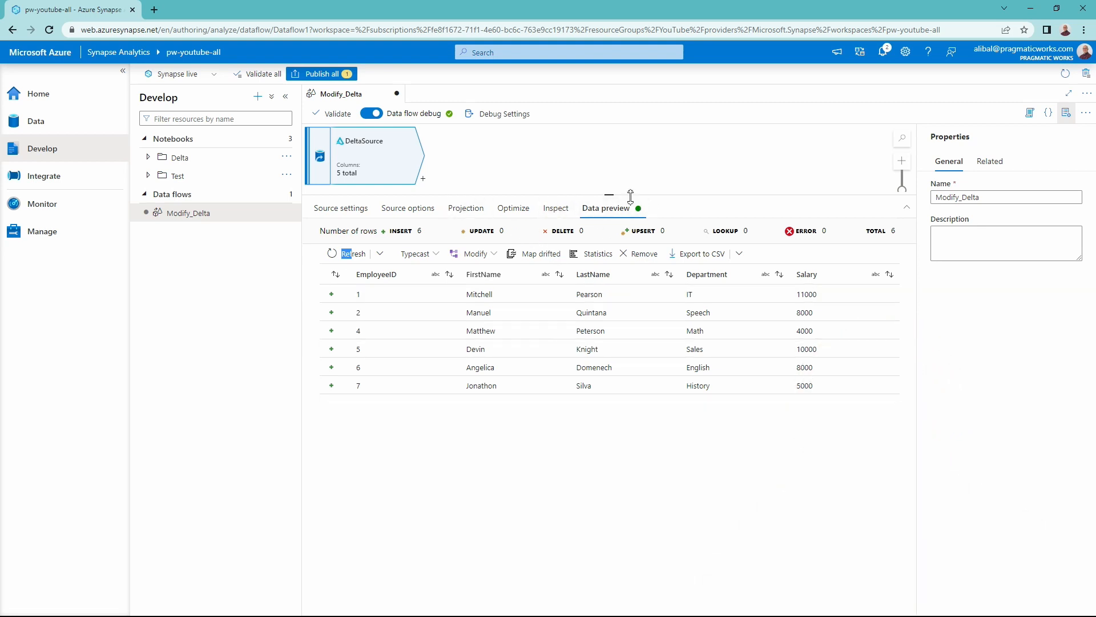
{"action": "left_click_drag", "start_coordinate": [630, 196], "coordinate": [627, 203]}
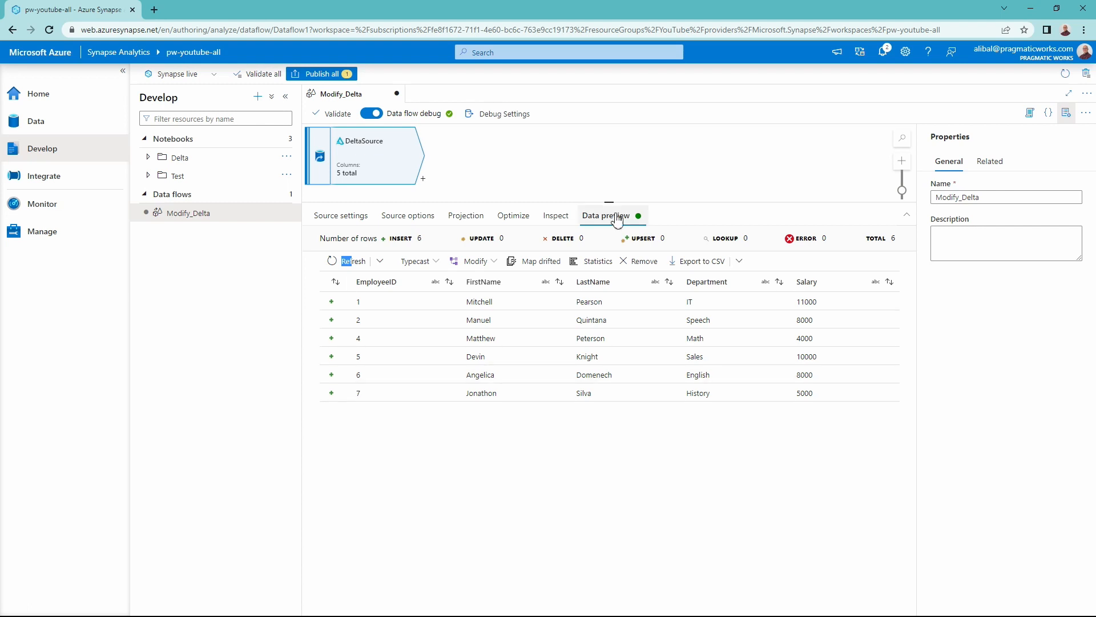
- Add an Alter Row transformation after DeltaSource and name its output stream DeleteRecord
{"action": "left_click", "coordinate": [423, 178]}
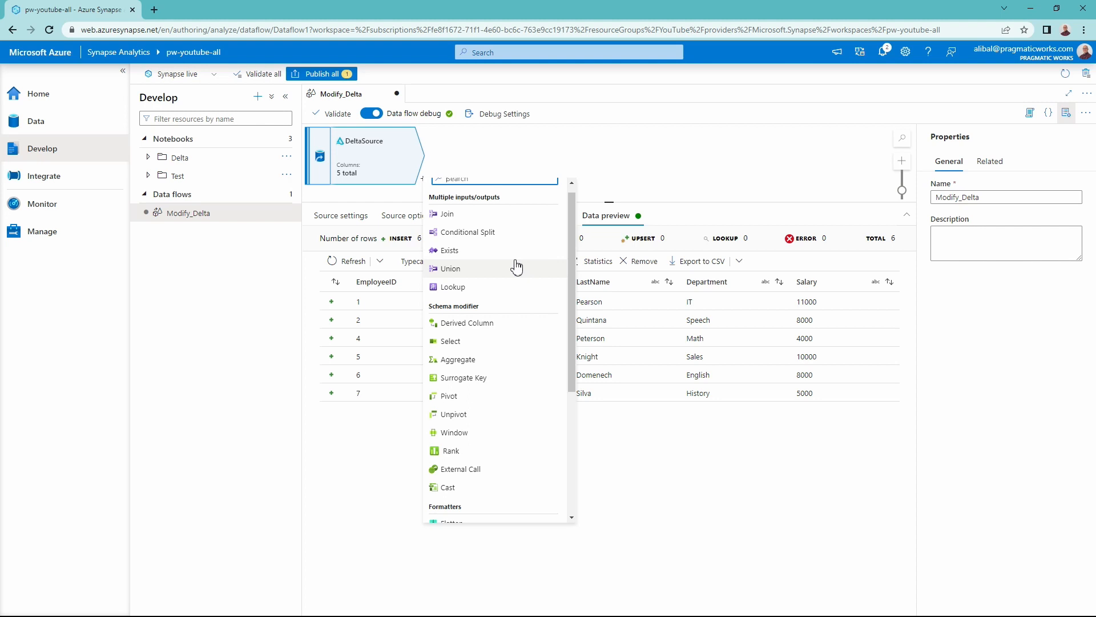
{"action": "scroll", "coordinate": [518, 274], "scroll_direction": "down", "scroll_amount": 2}
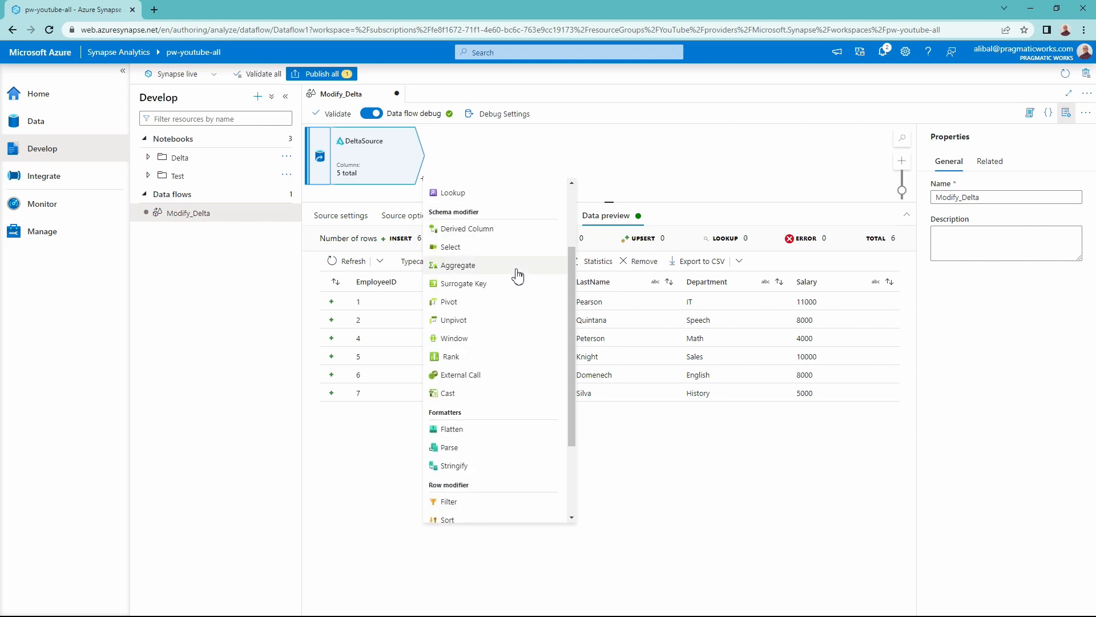
{"action": "scroll", "coordinate": [517, 275], "scroll_direction": "down", "scroll_amount": 3}
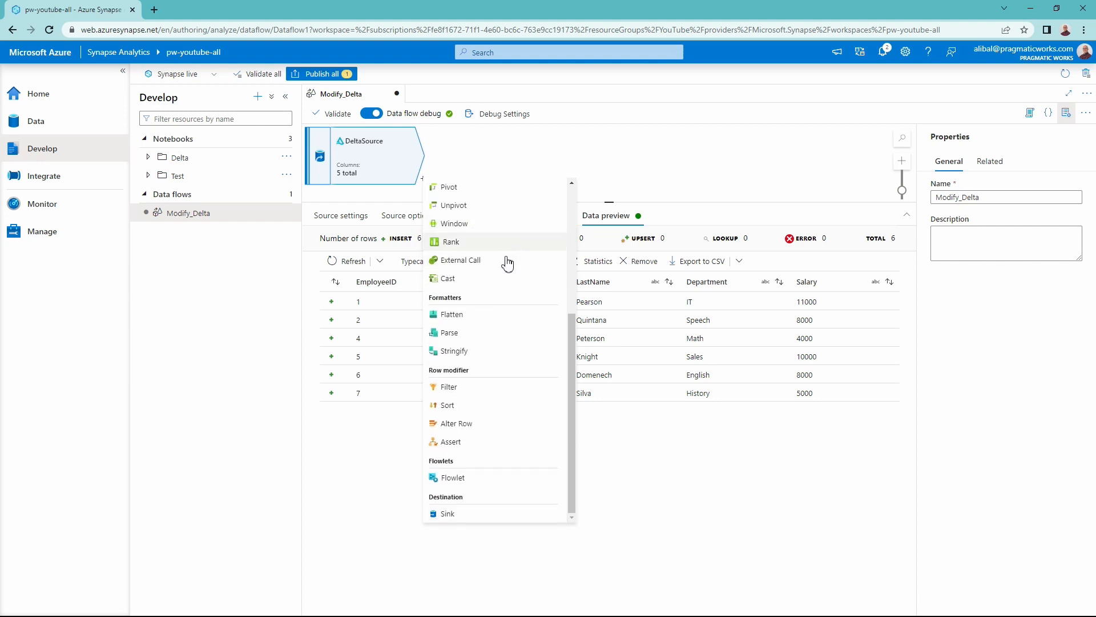
{"action": "left_click", "coordinate": [498, 432]}
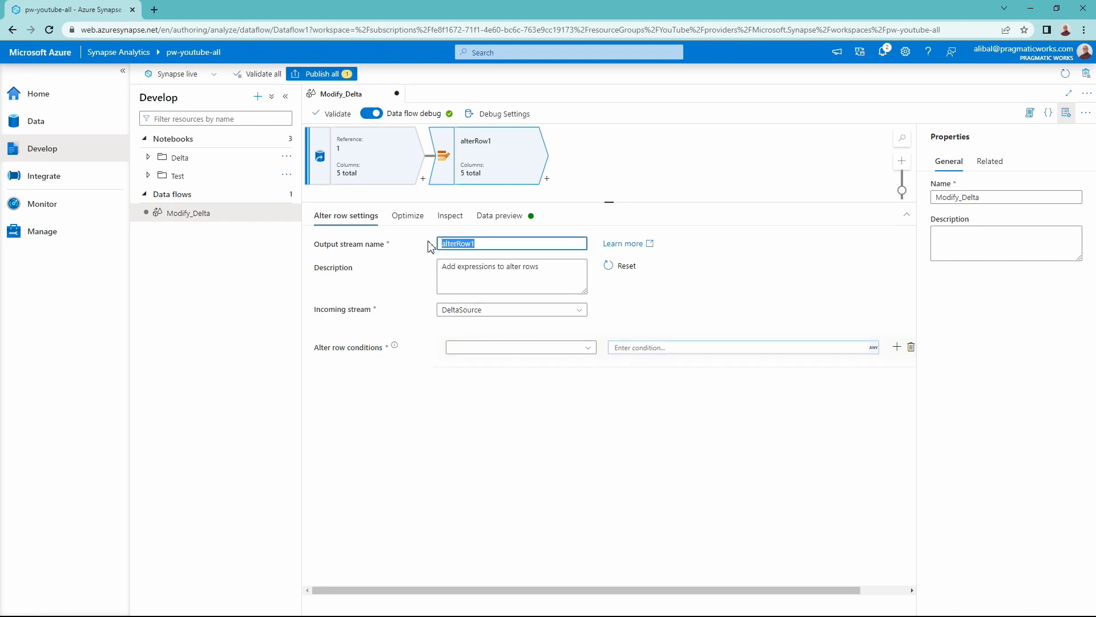
{"action": "type", "text": "DeleteRecord"}
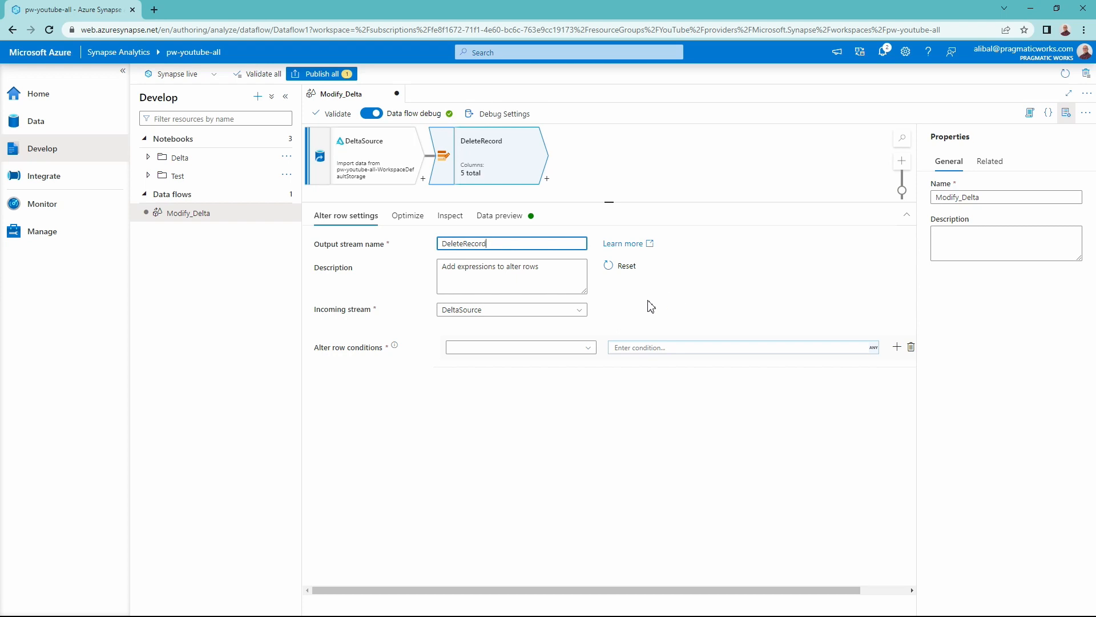
- Add a Delete if condition of EmployeeID == '1' to DeleteRecord using the expression builder, and refresh its data preview
{"action": "left_click", "coordinate": [571, 358]}
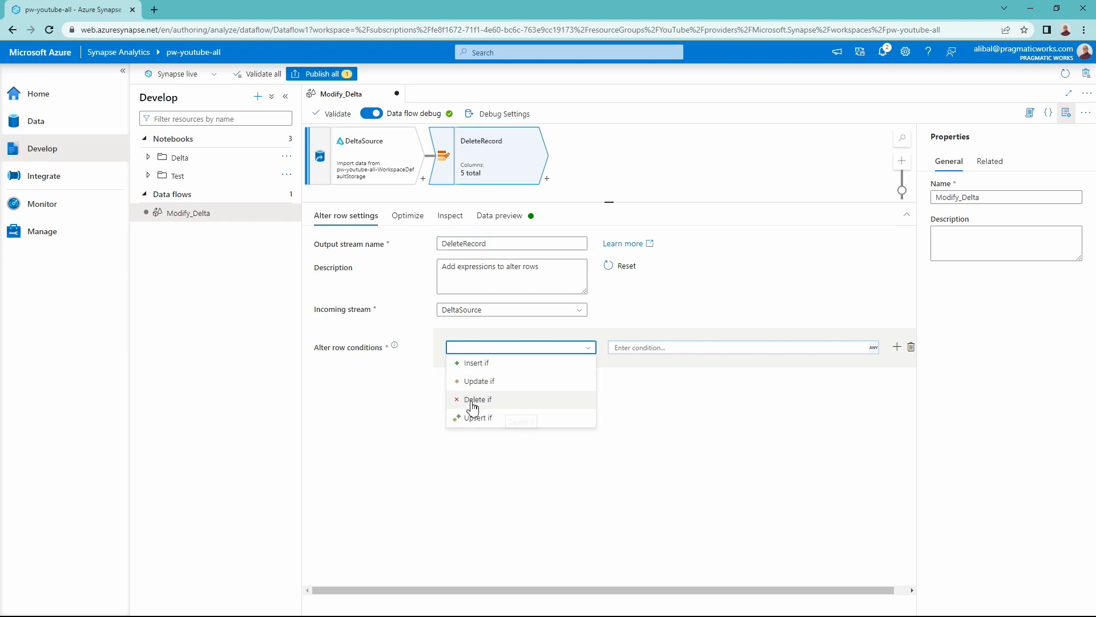
{"action": "left_click", "coordinate": [475, 400]}
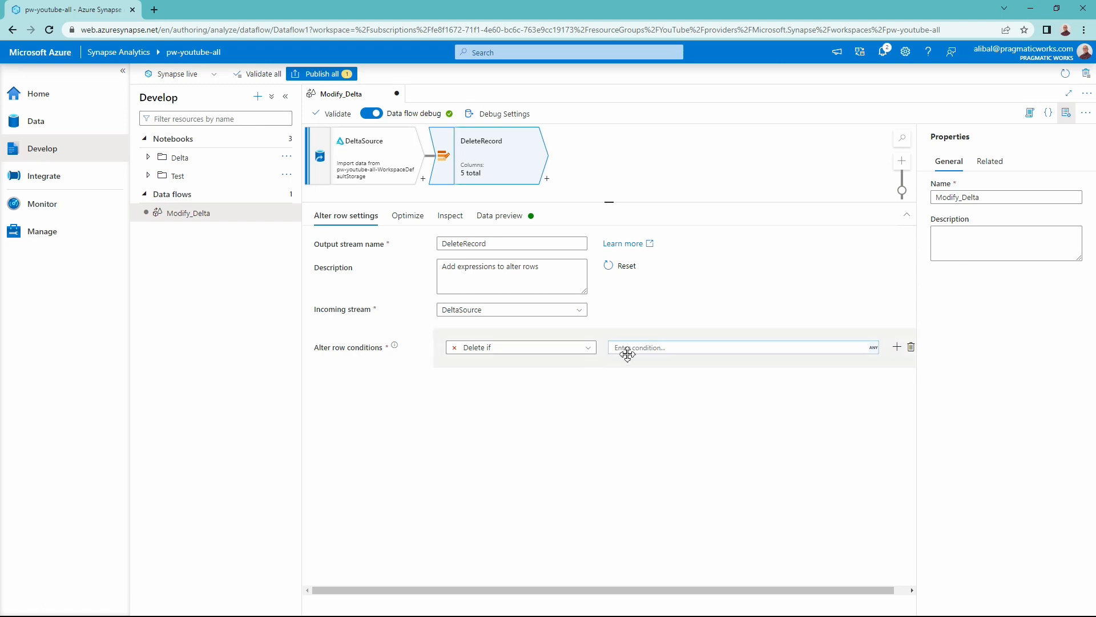
{"action": "left_click", "coordinate": [644, 348]}
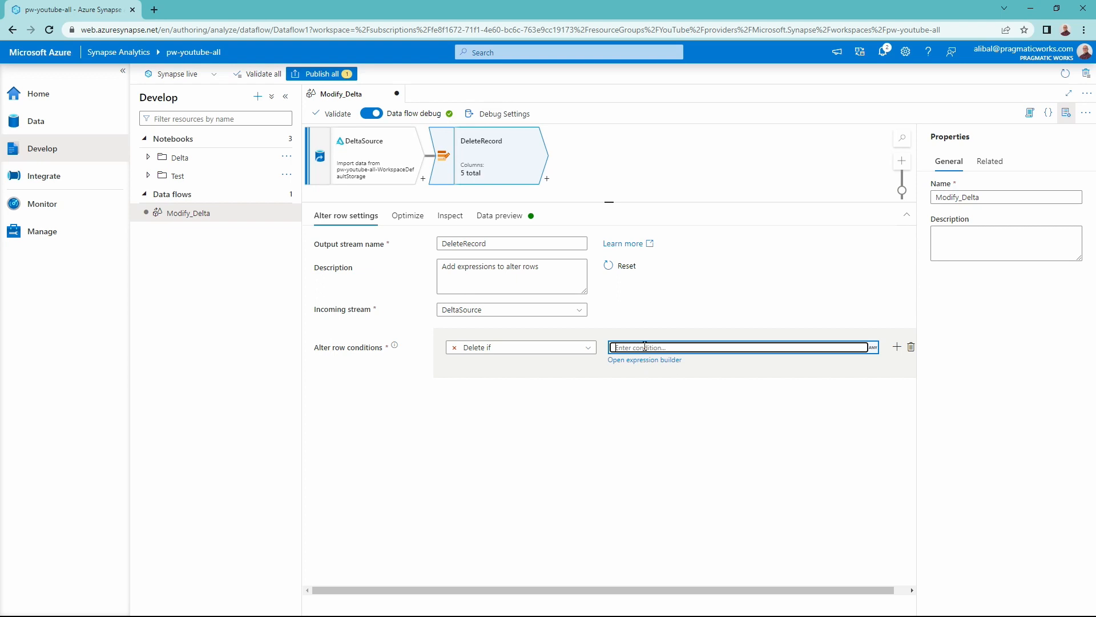
{"action": "left_click", "coordinate": [647, 361]}
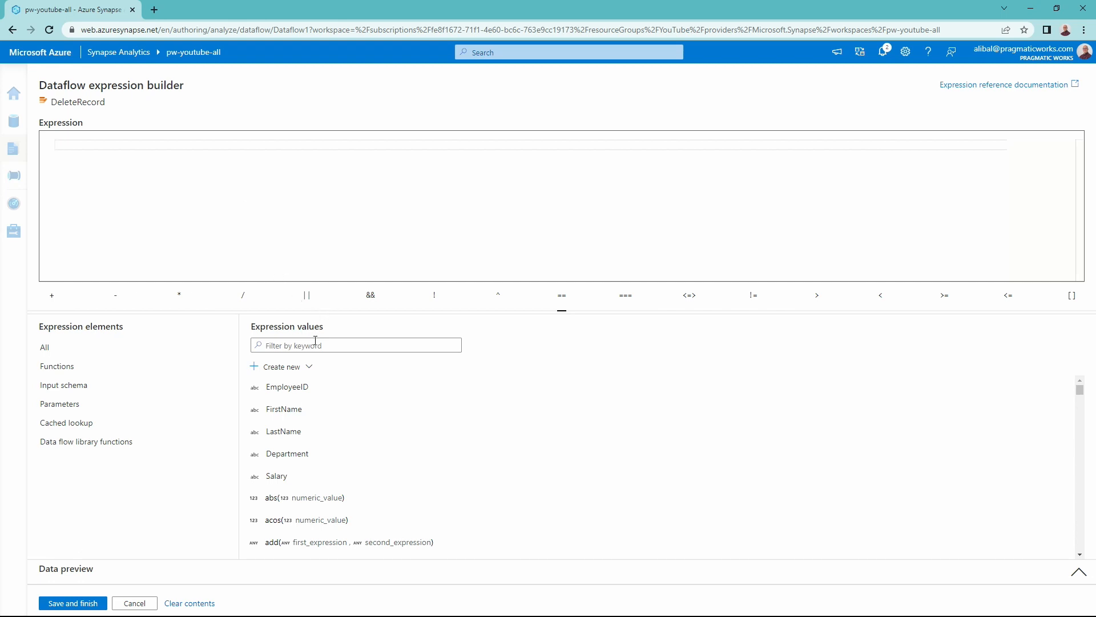
{"action": "left_click", "coordinate": [286, 393]}
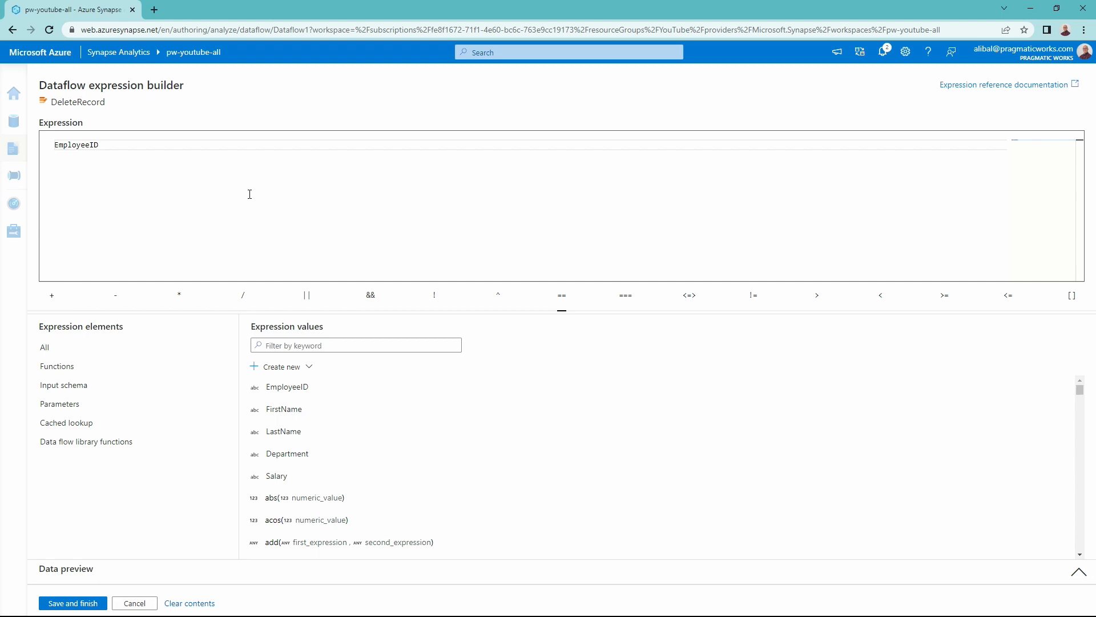
{"action": "left_click", "coordinate": [563, 302]}
{"action": "type", "text": "'1"}
{"action": "left_click", "coordinate": [87, 608]}
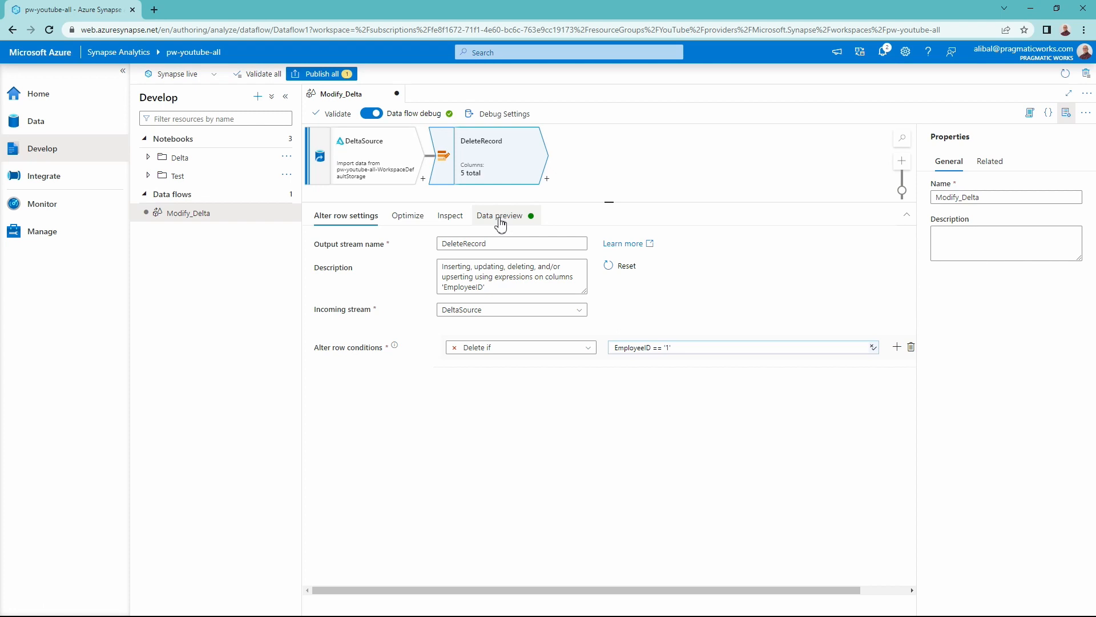
{"action": "left_click", "coordinate": [501, 224]}
{"action": "left_click", "coordinate": [354, 263]}
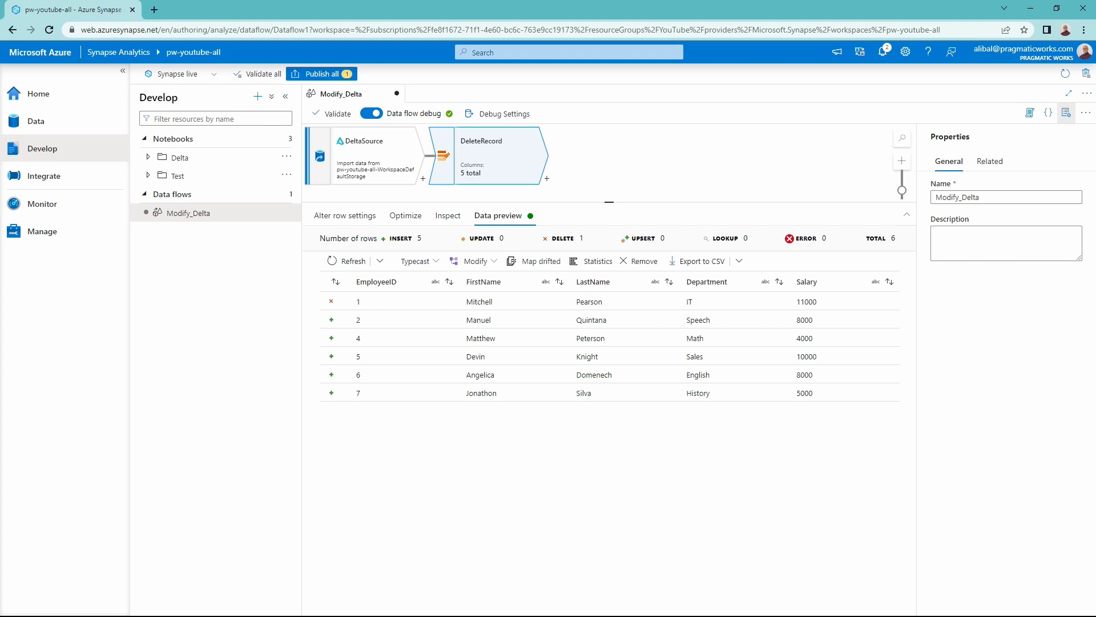
- Add a Sink after DeleteRecord and name its output stream DeltaSink
{"action": "left_click", "coordinate": [546, 179]}
{"action": "scroll", "coordinate": [628, 286], "scroll_direction": "down", "scroll_amount": 4}
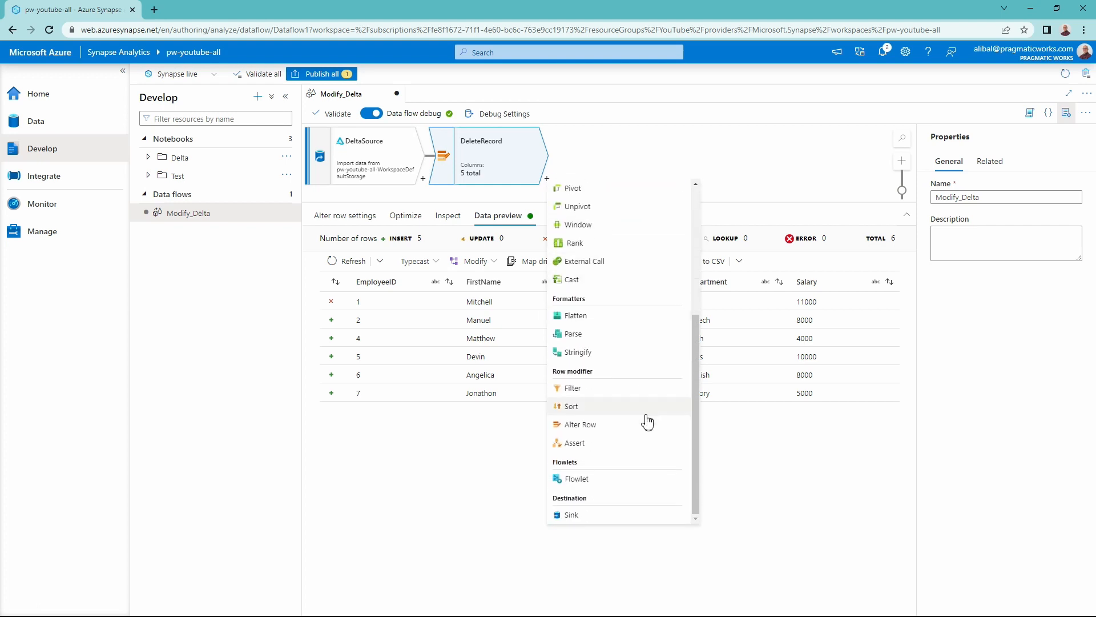
{"action": "left_click", "coordinate": [596, 513]}
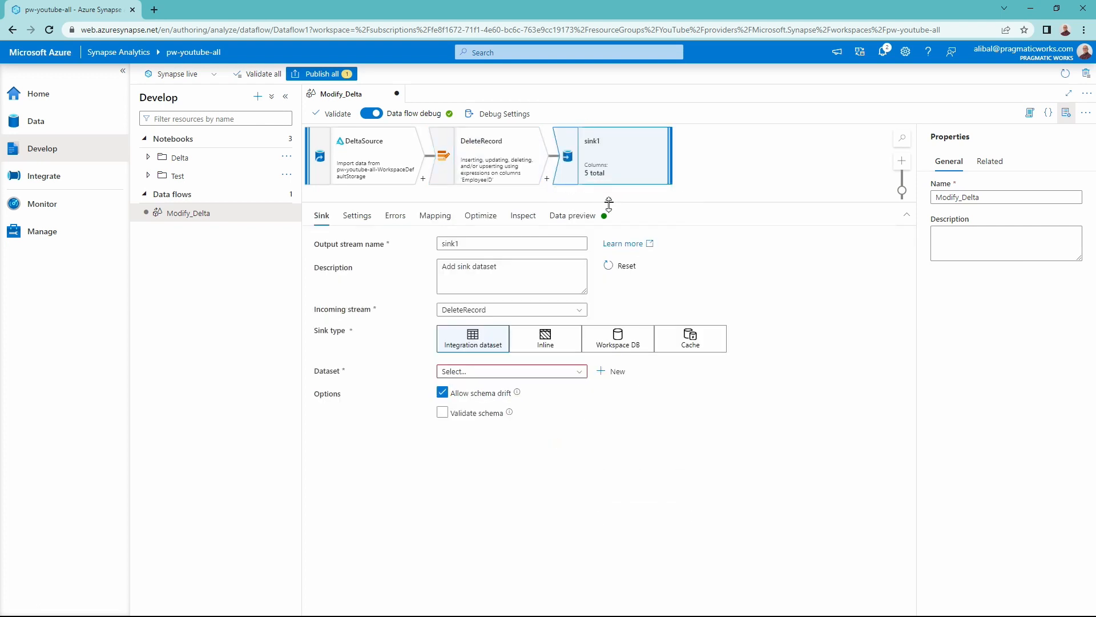
{"action": "left_click_drag", "start_coordinate": [609, 203], "coordinate": [611, 213]}
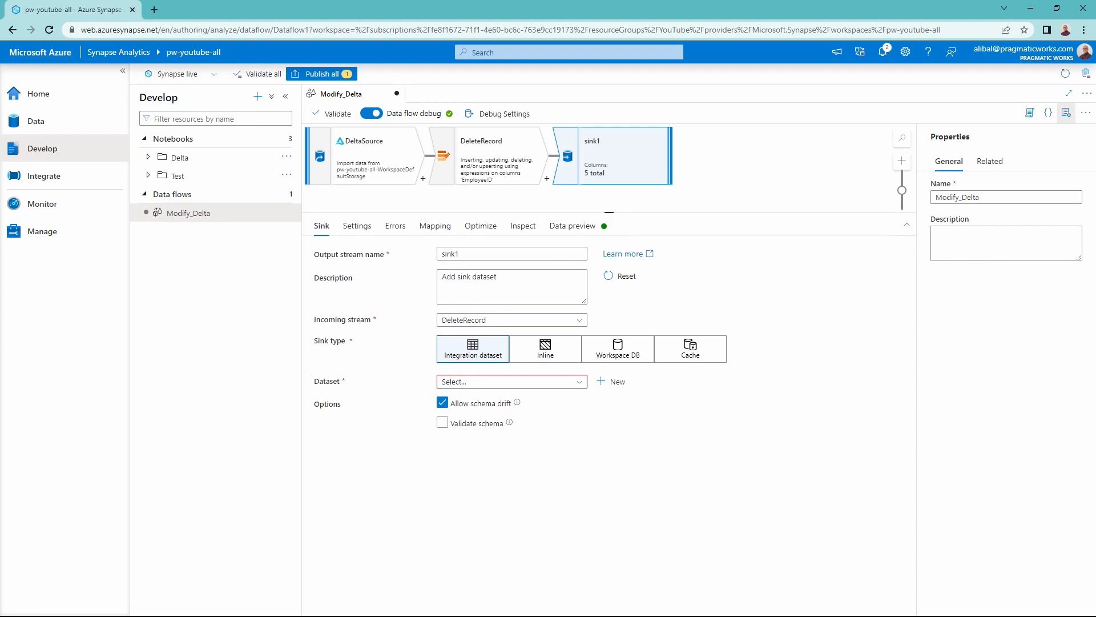
{"action": "left_click_drag", "start_coordinate": [490, 253], "coordinate": [438, 260]}
{"action": "type", "text": "DeltaSink"}
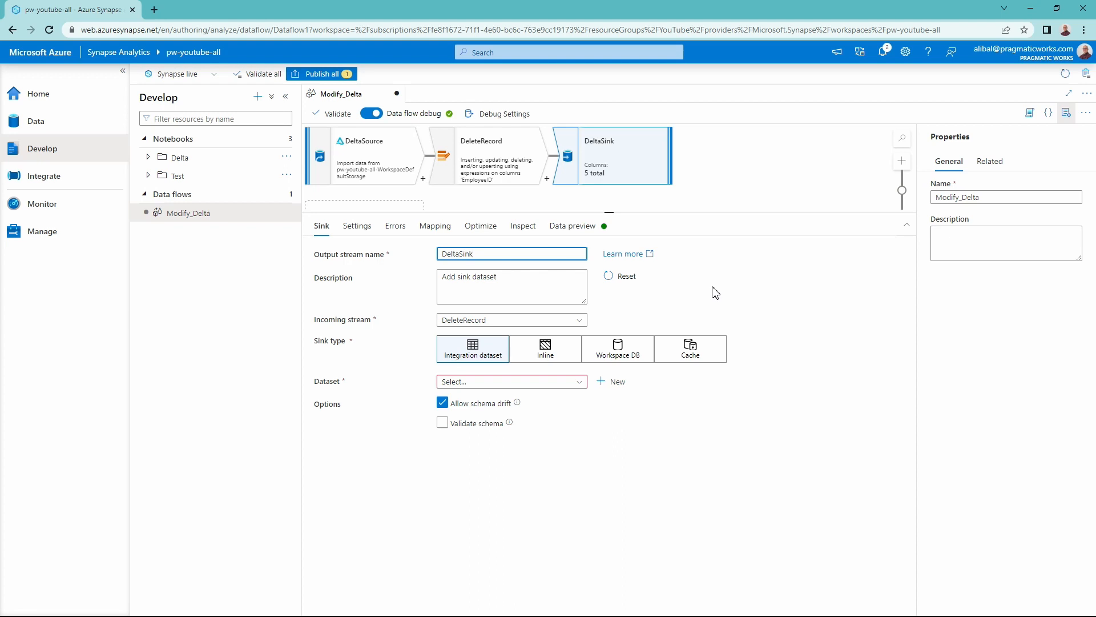
- Make DeltaSink an inline Delta sink using the pw-youtube-all-WorkspaceDefaultStorage linked service
{"action": "left_click", "coordinate": [546, 353]}
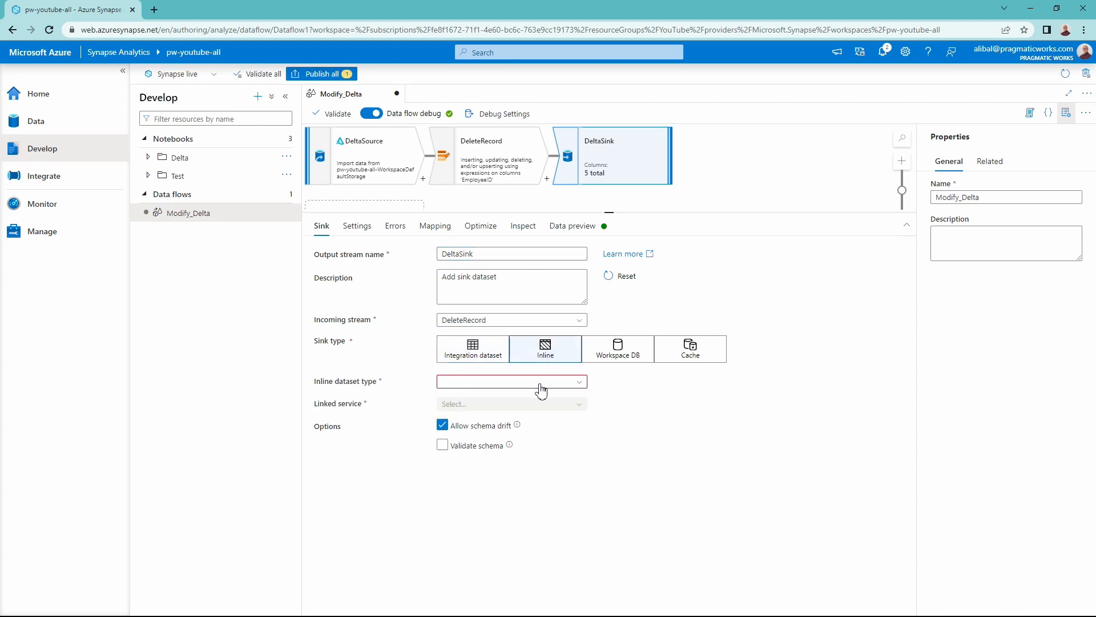
{"action": "left_click", "coordinate": [542, 382]}
{"action": "scroll", "coordinate": [543, 454], "scroll_direction": "down", "scroll_amount": 2}
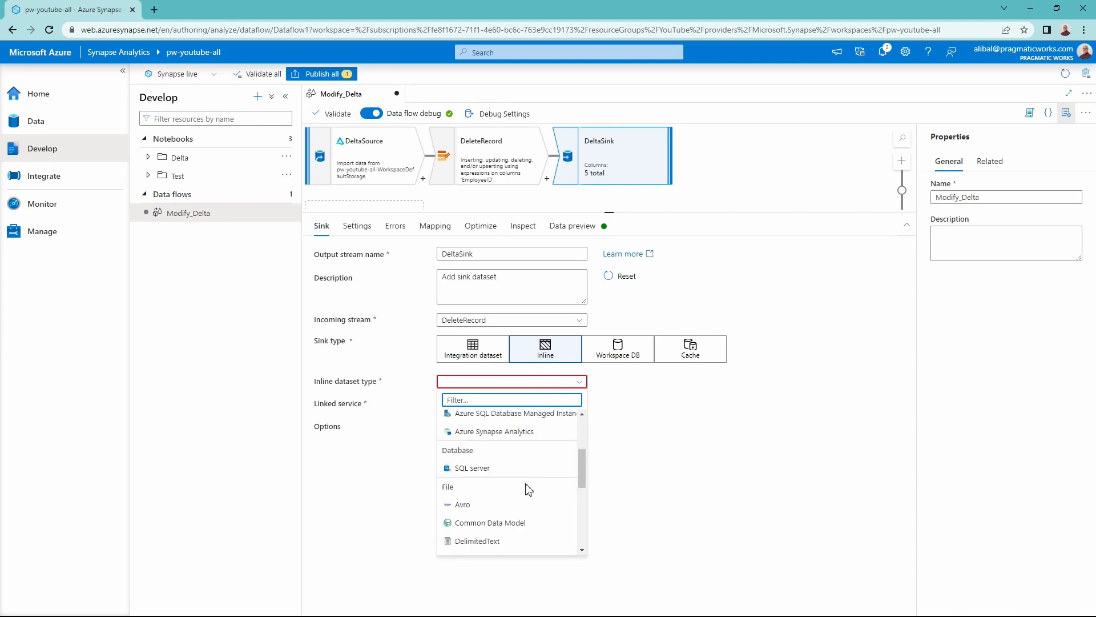
{"action": "scroll", "coordinate": [528, 488], "scroll_direction": "up", "scroll_amount": 1}
{"action": "scroll", "coordinate": [528, 489], "scroll_direction": "down", "scroll_amount": 2}
{"action": "left_click", "coordinate": [470, 506]}
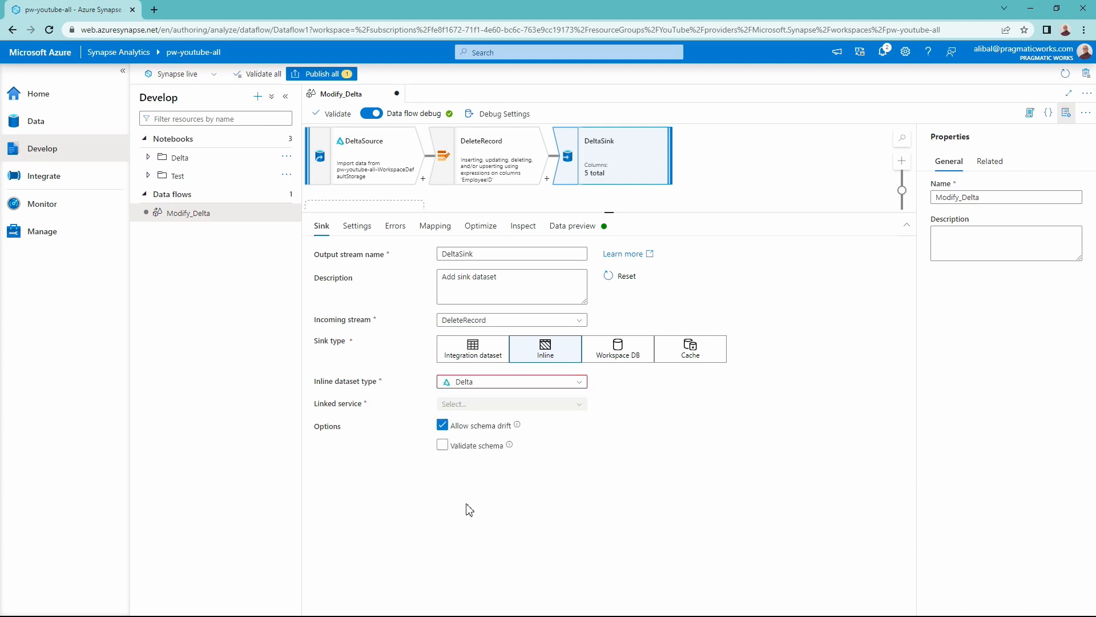
{"action": "left_click", "coordinate": [486, 405]}
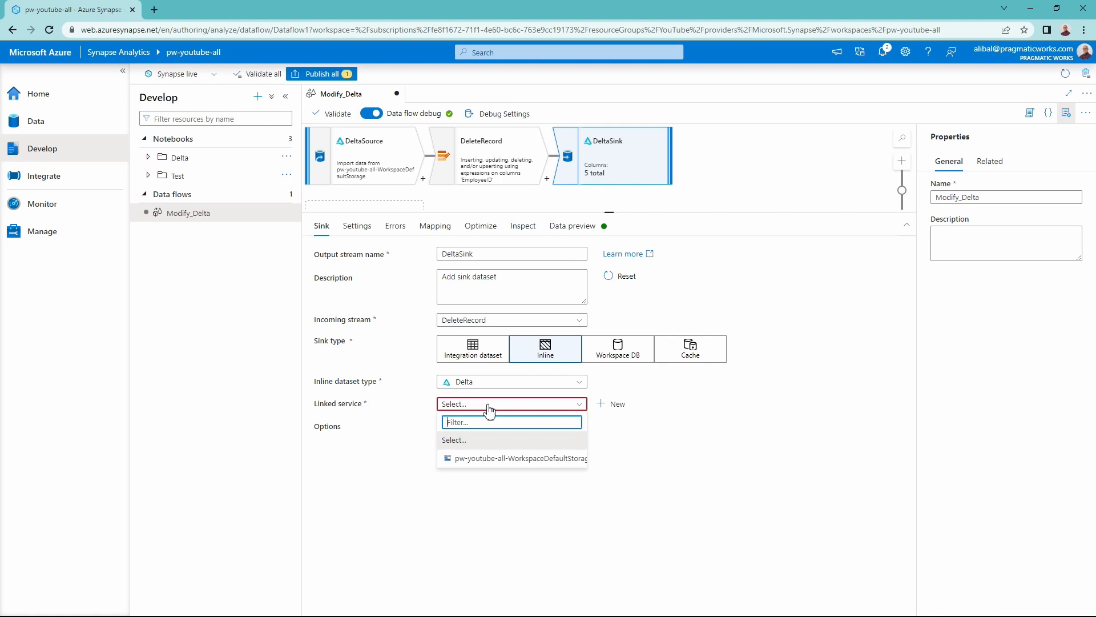
{"action": "left_click", "coordinate": [480, 456]}
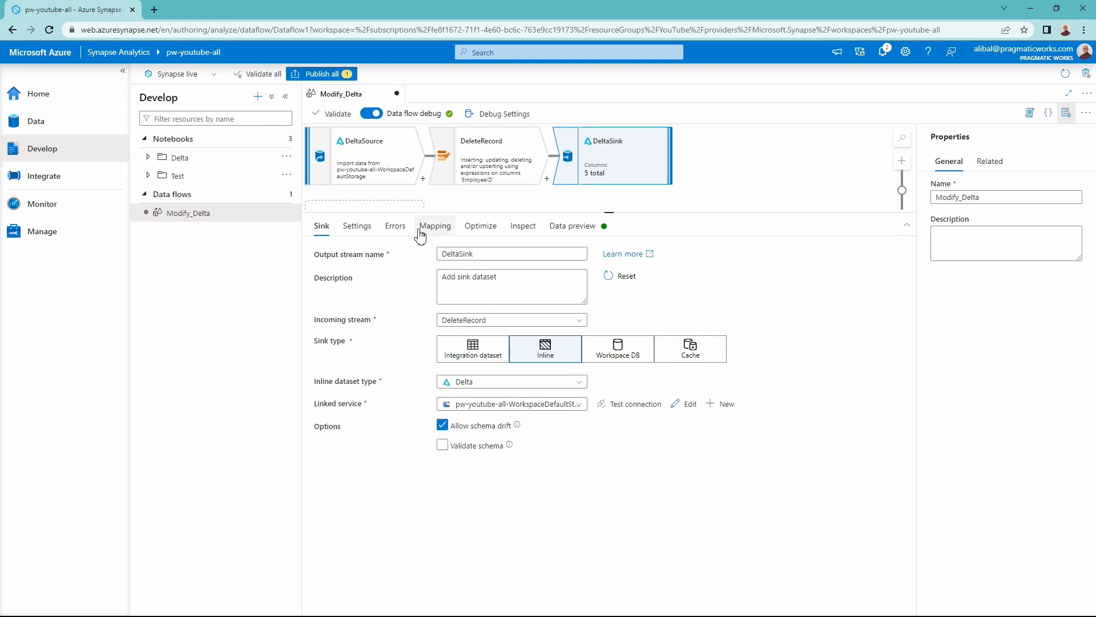
- Set DeltaSink's folder path to the delta/employees folder in the dfadsf file system
{"action": "left_click", "coordinate": [358, 228]}
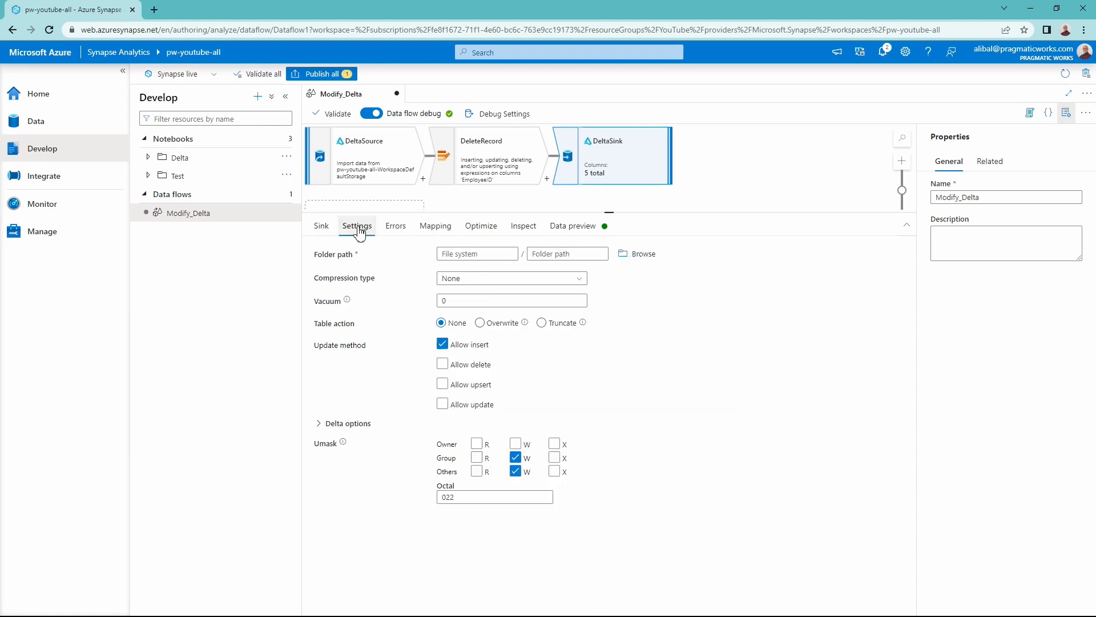
{"action": "left_click", "coordinate": [645, 256]}
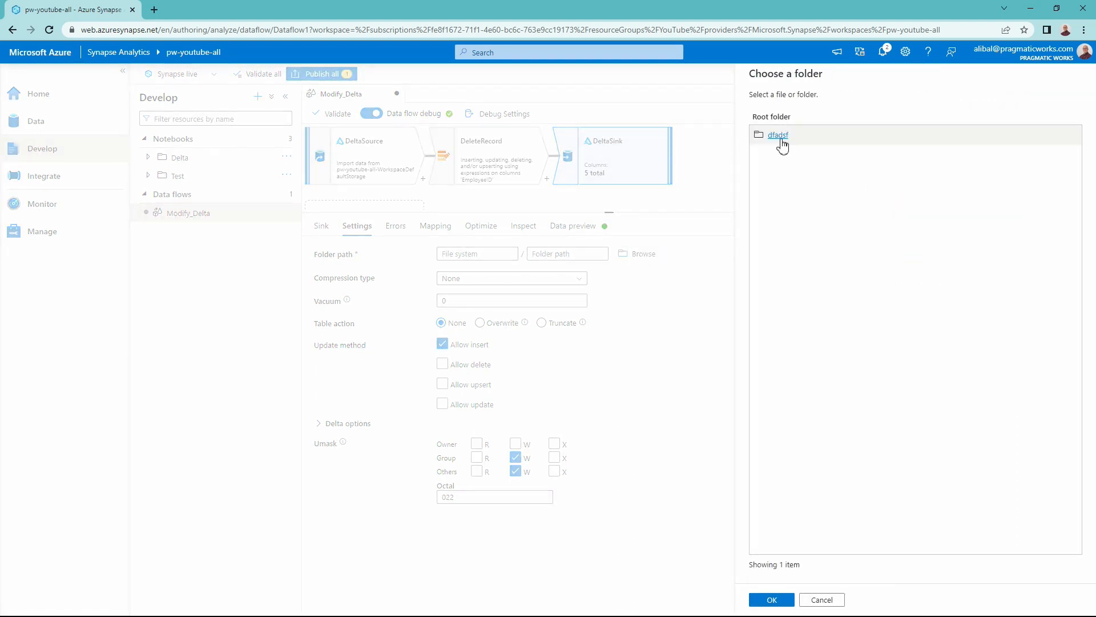
{"action": "left_click", "coordinate": [781, 143]}
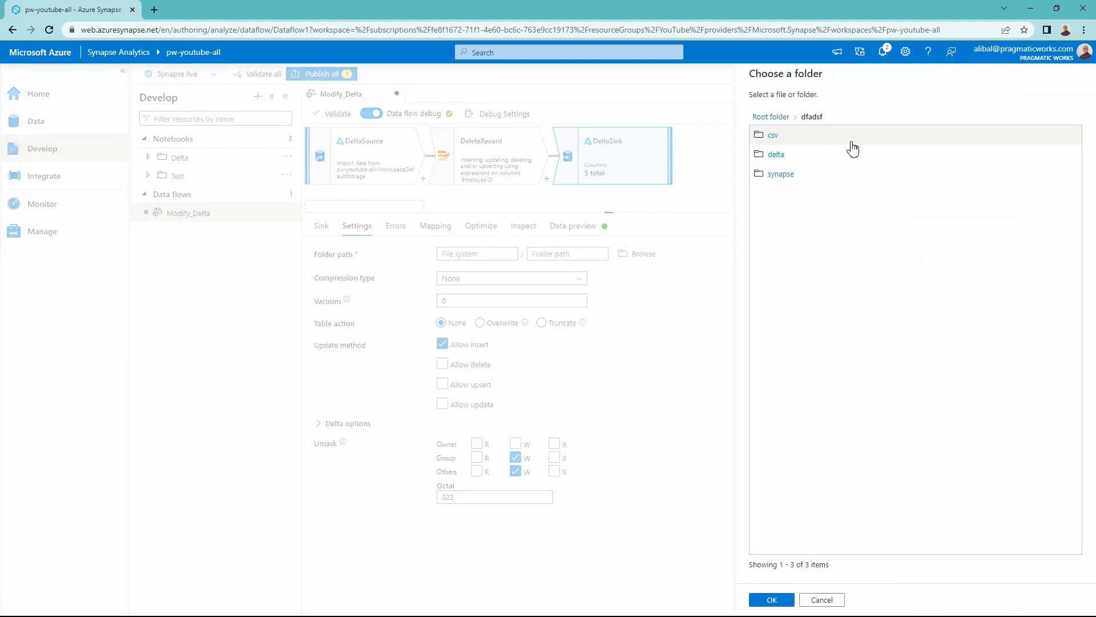
{"action": "left_click", "coordinate": [783, 160]}
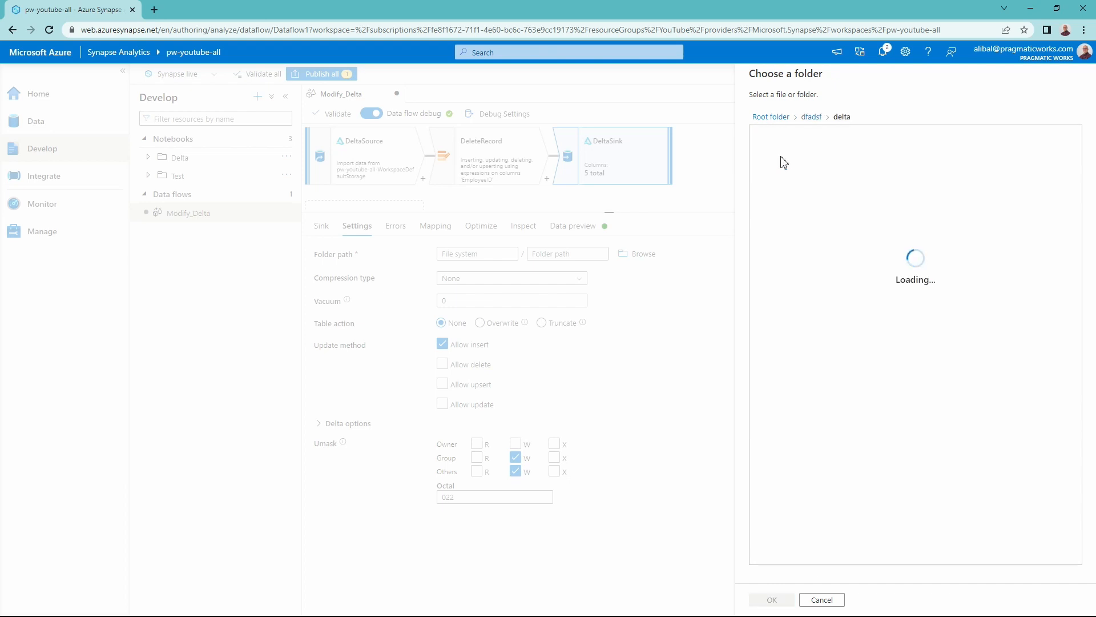
{"action": "left_click", "coordinate": [783, 140]}
{"action": "left_click", "coordinate": [781, 598]}
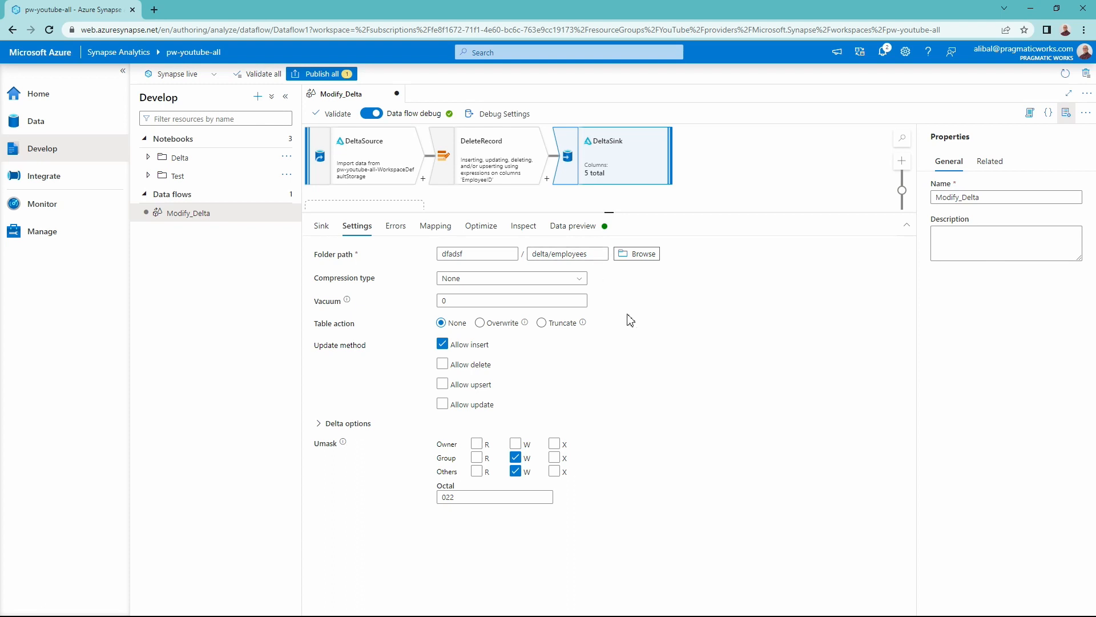
- Expand DeltaSink's Delta options and change its update method from Allow insert to Allow delete only
{"action": "left_click", "coordinate": [330, 424]}
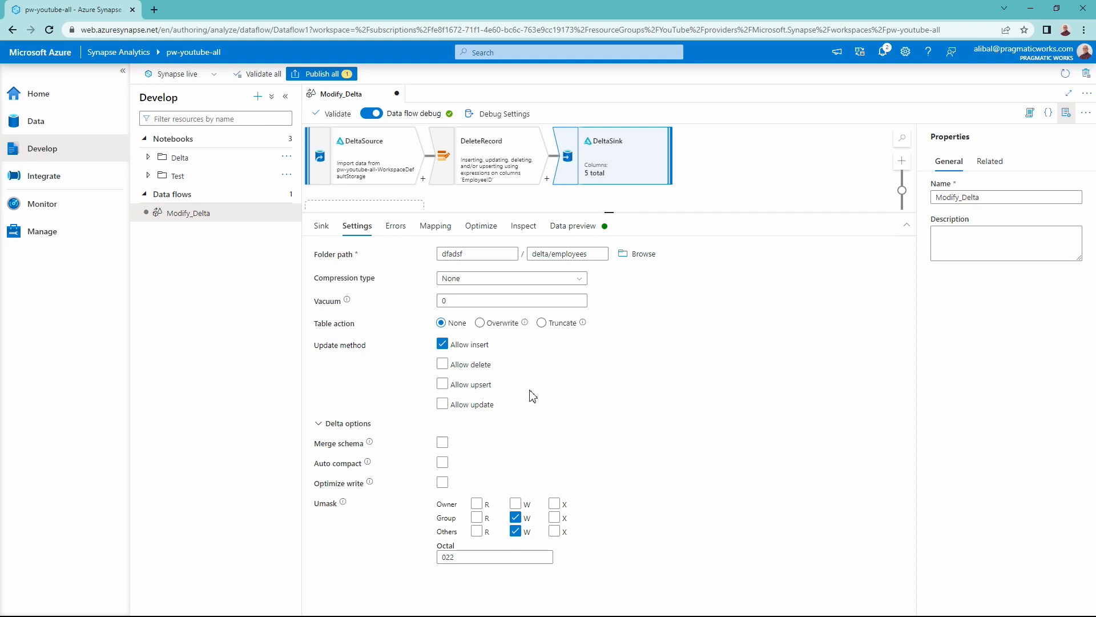
{"action": "left_click", "coordinate": [459, 349]}
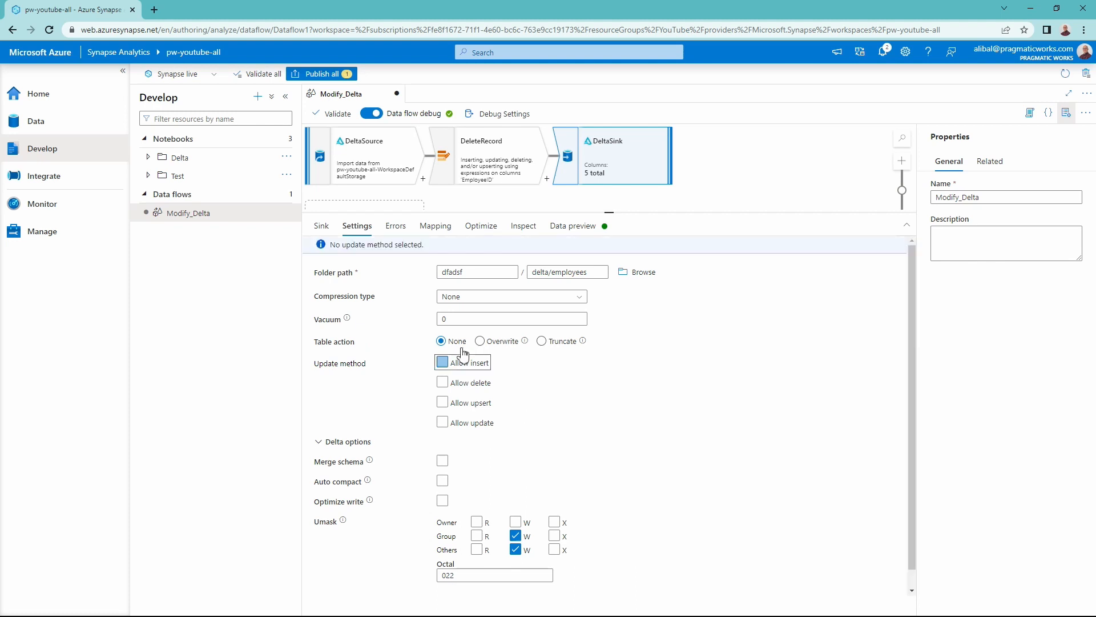
{"action": "left_click", "coordinate": [460, 386]}
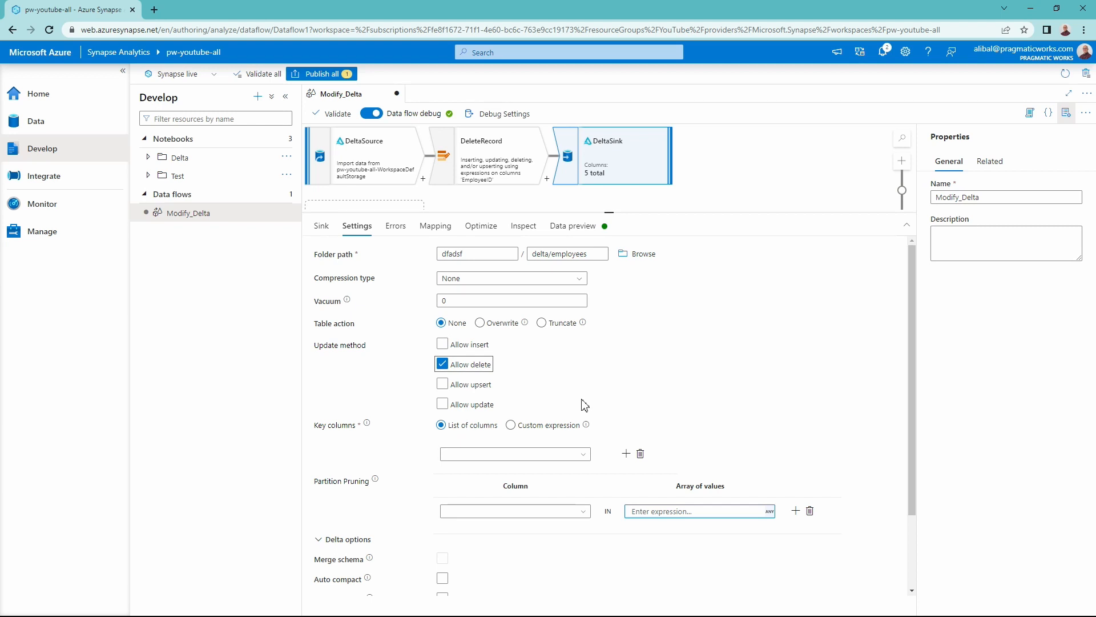
- Choose EmployeeID as DeltaSink's key column in the list of columns
{"action": "scroll", "coordinate": [594, 367], "scroll_direction": "down", "scroll_amount": 1}
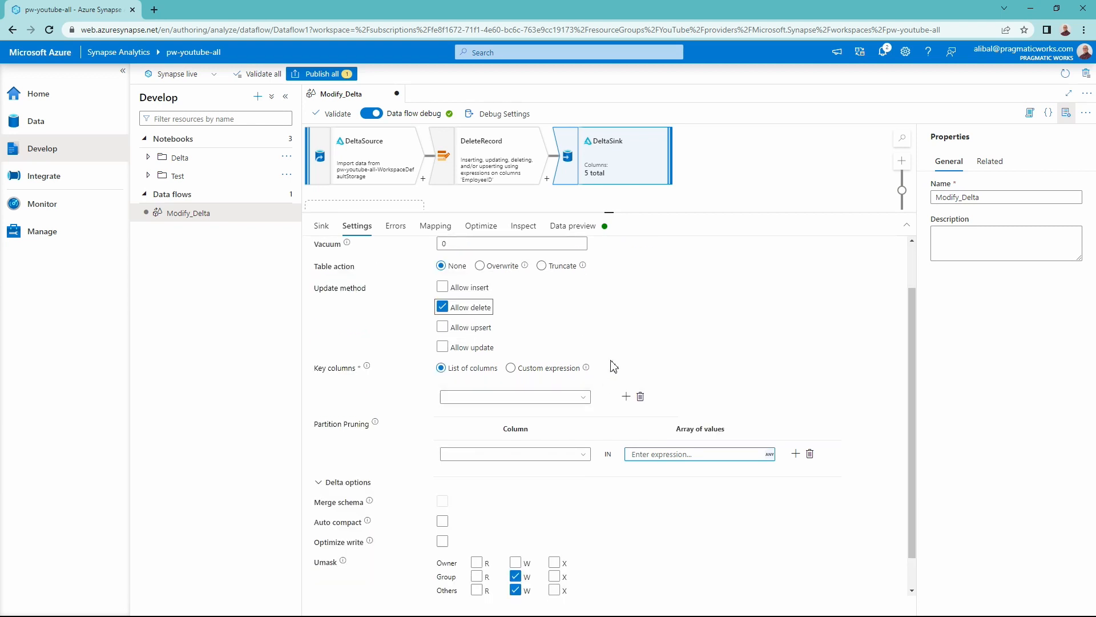
{"action": "scroll", "coordinate": [609, 311], "scroll_direction": "down", "scroll_amount": 1}
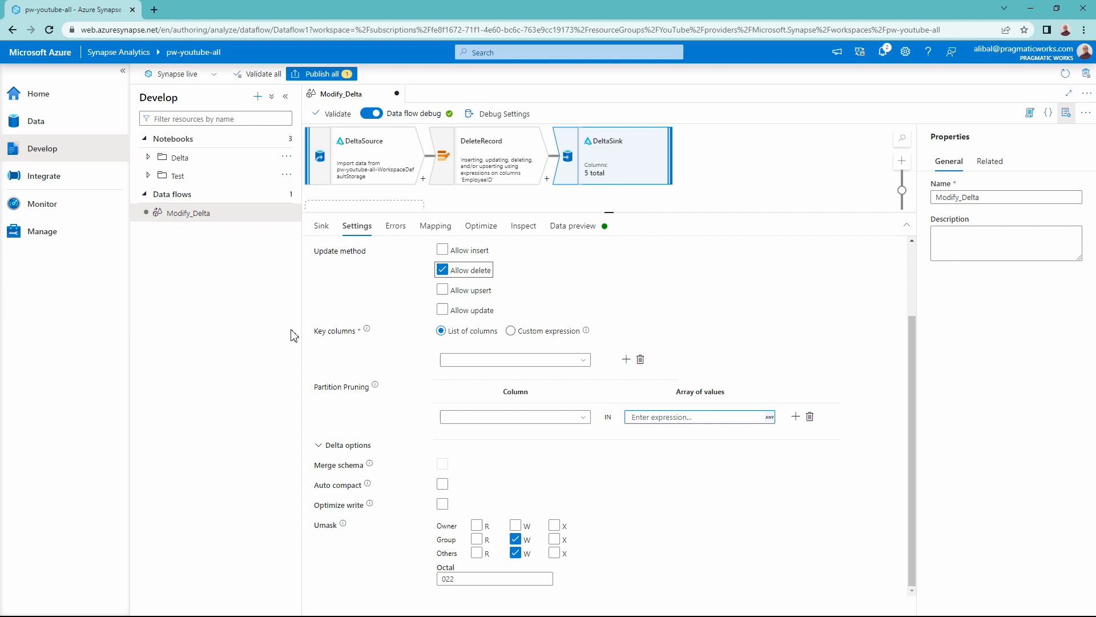
{"action": "left_click", "coordinate": [517, 359]}
{"action": "left_click", "coordinate": [583, 360]}
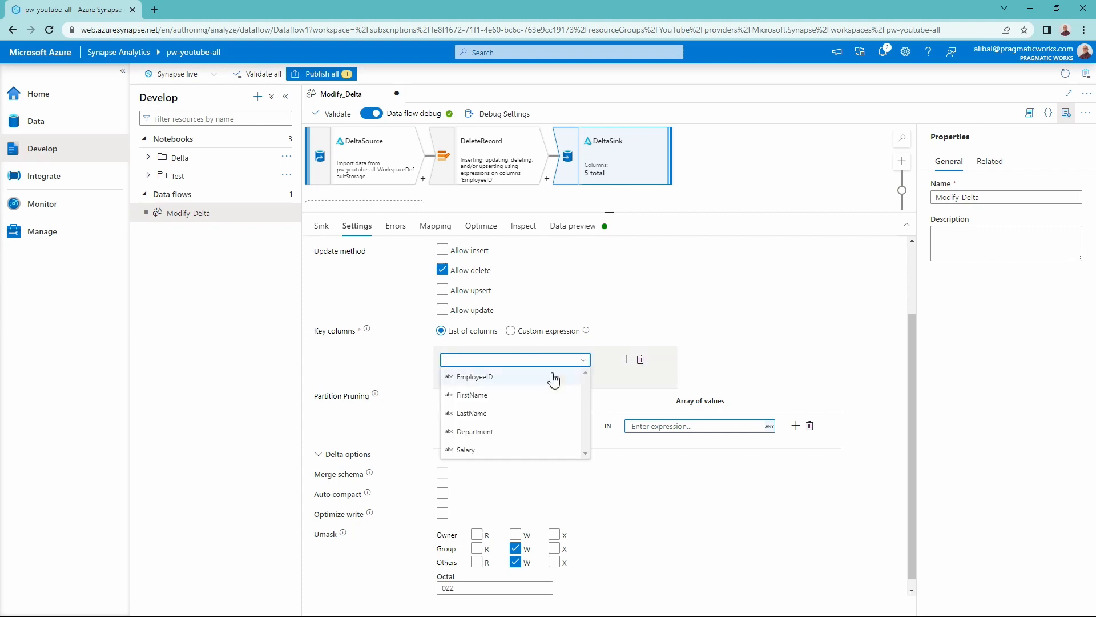
{"action": "left_click", "coordinate": [513, 378]}
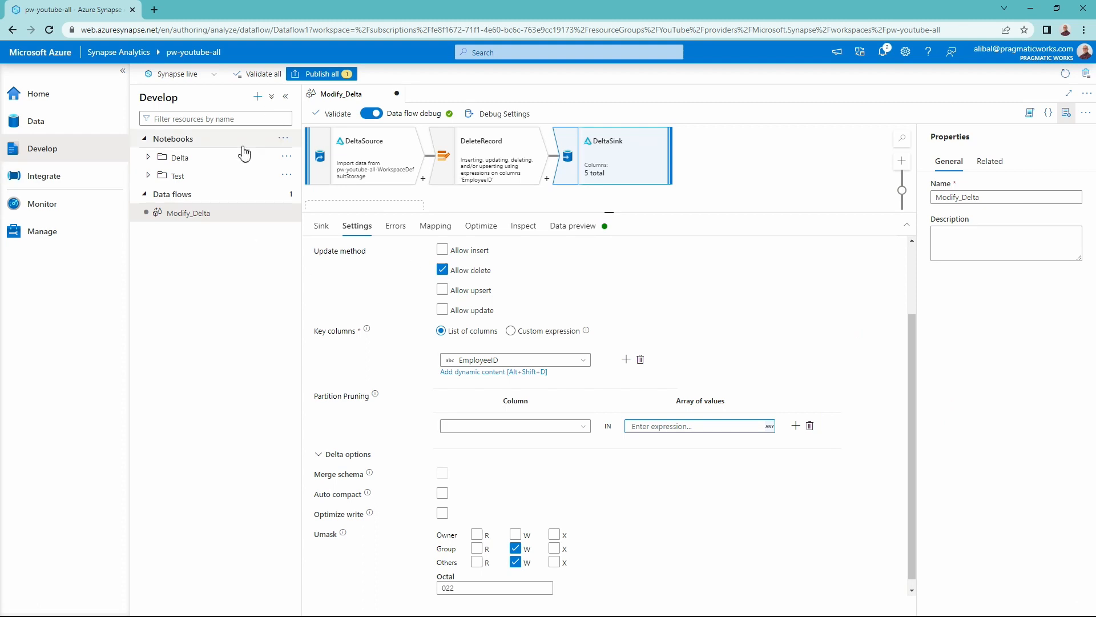
- Create a new Integrate pipeline and place a Data flow activity on its canvas
{"action": "left_click", "coordinate": [49, 180]}
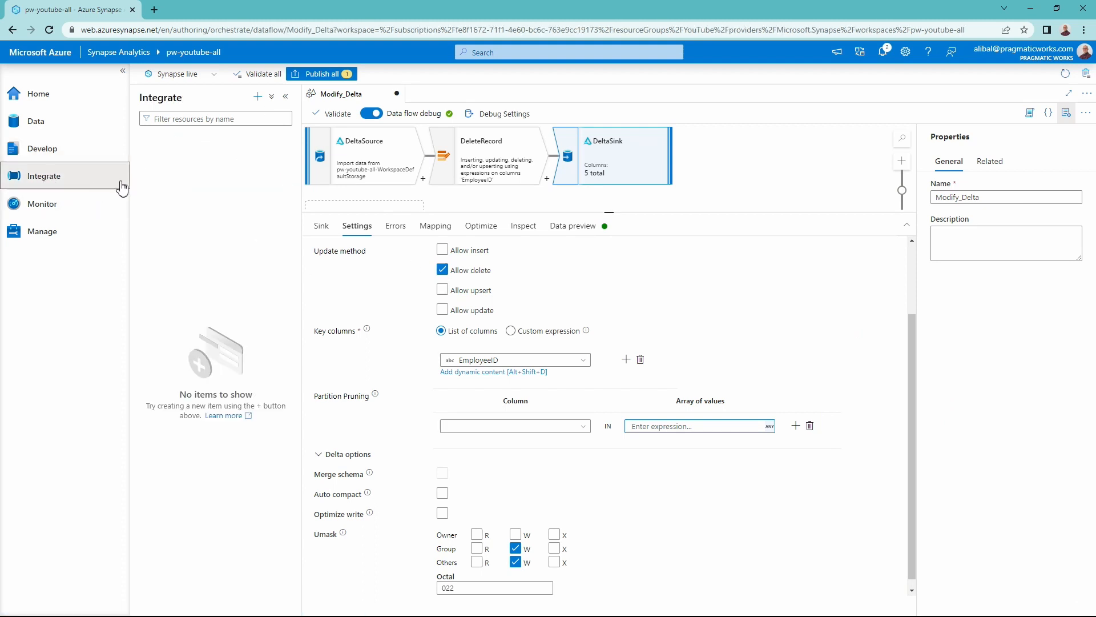
{"action": "left_click", "coordinate": [259, 97]}
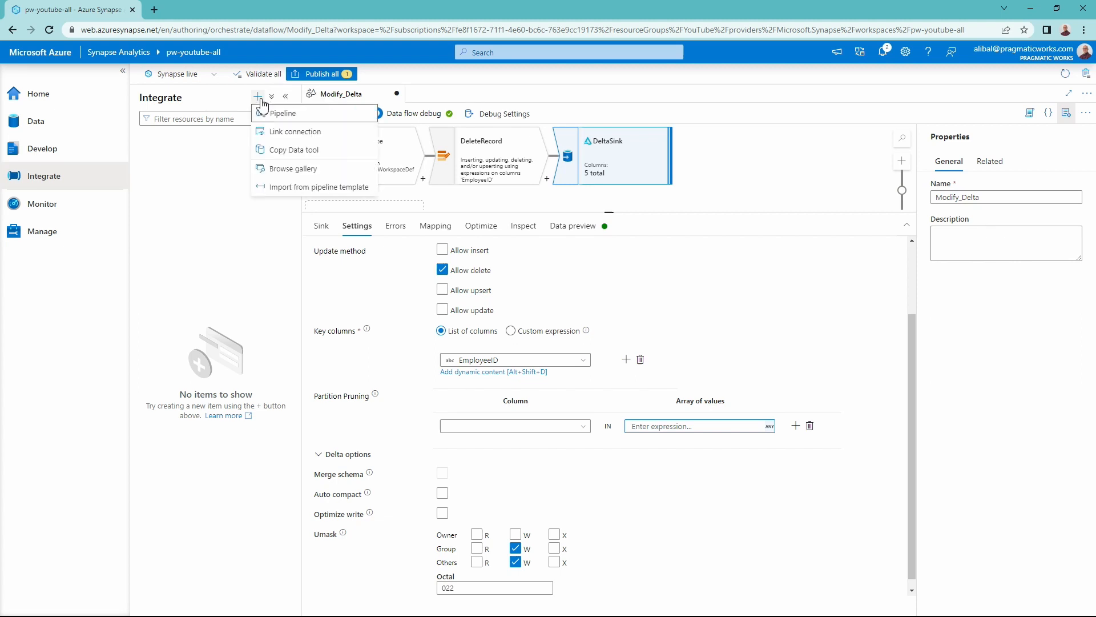
{"action": "left_click", "coordinate": [278, 117]}
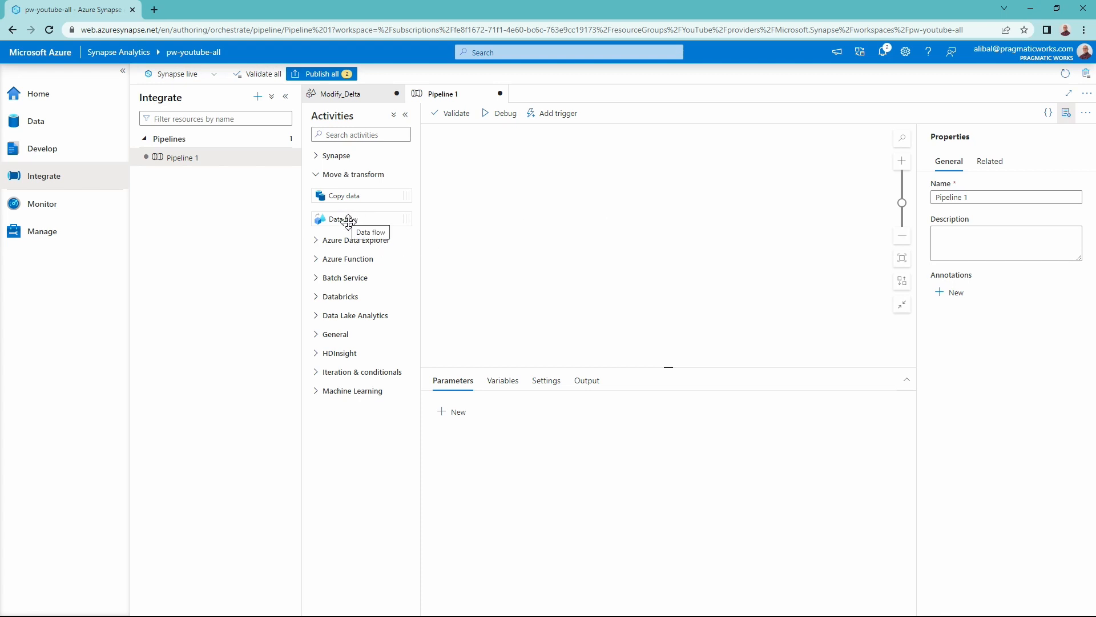
{"action": "left_click_drag", "start_coordinate": [347, 219], "coordinate": [524, 190]}
- Enlarge the activity's configuration area and select Modify_Delta as the data flow it runs
{"action": "left_click_drag", "start_coordinate": [668, 368], "coordinate": [635, 242]}
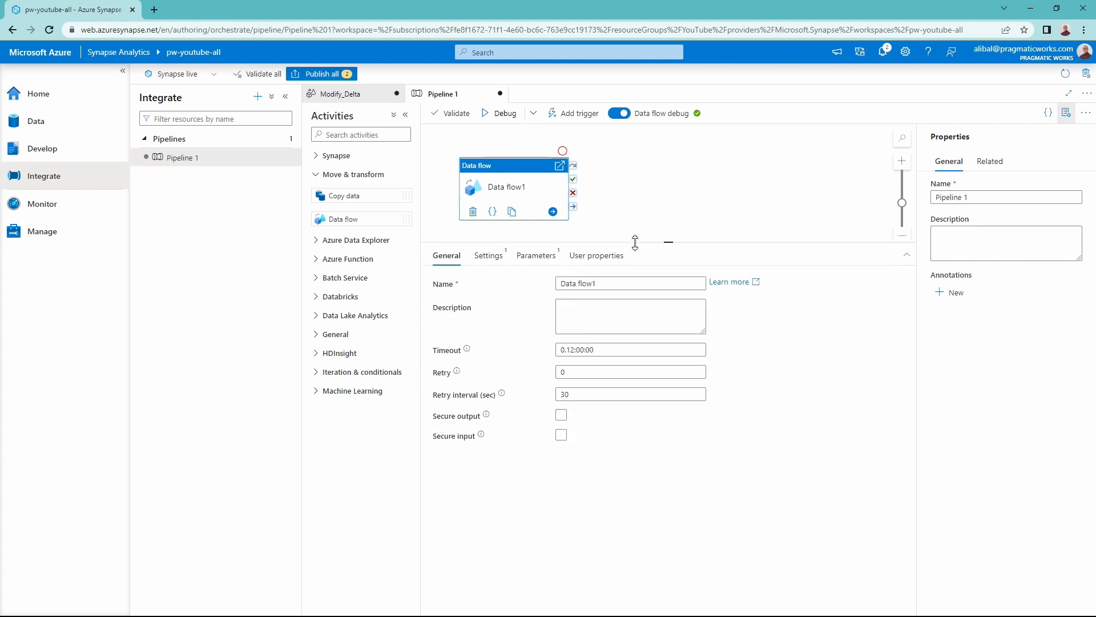
{"action": "left_click", "coordinate": [496, 260]}
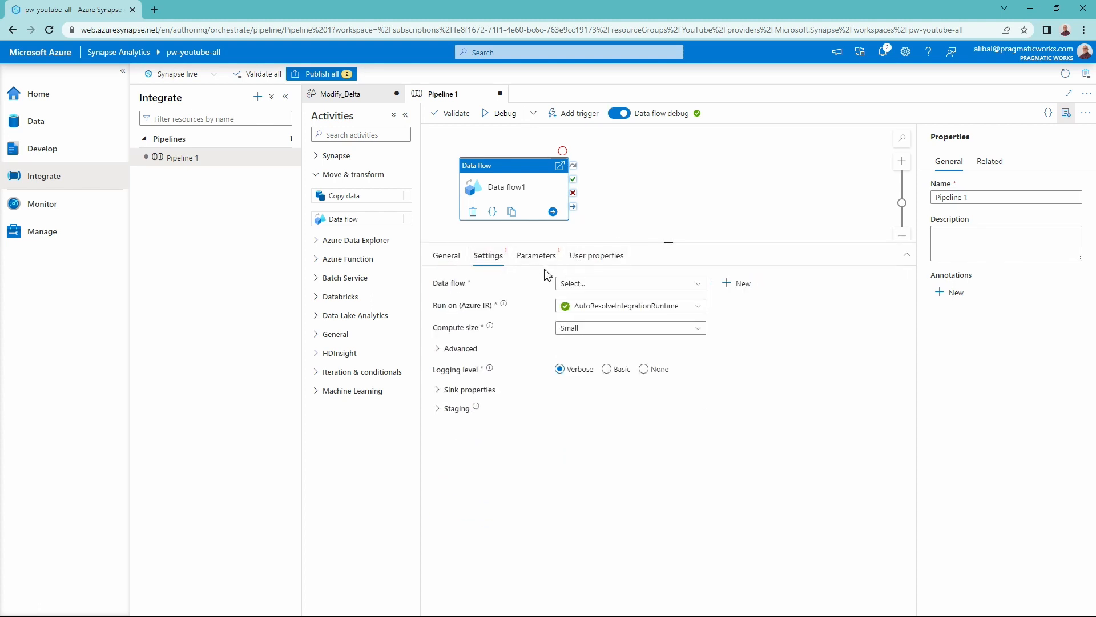
{"action": "left_click", "coordinate": [596, 284]}
- Start a debug run of the pipeline containing the Modify_Delta data flow activity
{"action": "left_click", "coordinate": [496, 114]}
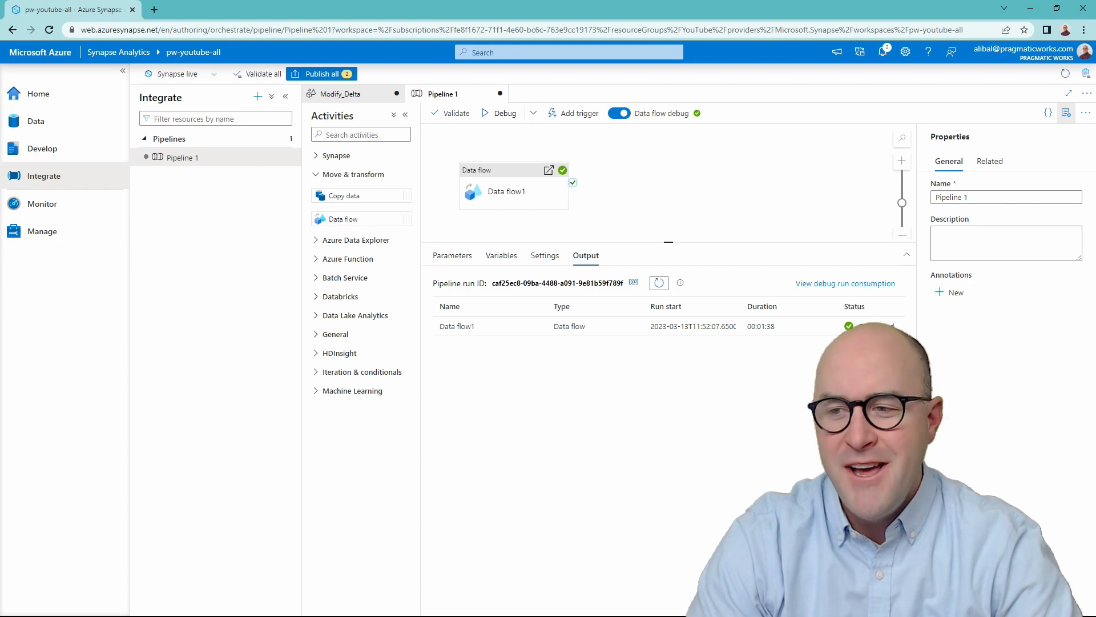
- Browse the linked Azure Data Lake Storage Gen2 account to the dfadsf (Primary) container and open its delta folder
{"action": "left_click", "coordinate": [74, 122]}
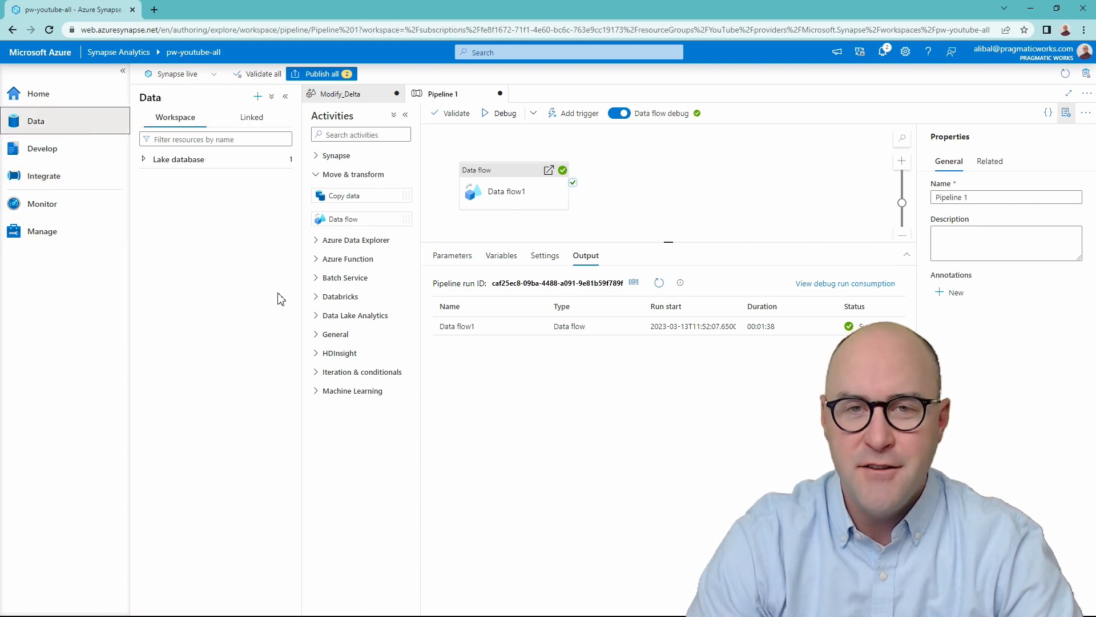
{"action": "left_click", "coordinate": [251, 118]}
{"action": "left_click", "coordinate": [246, 162]}
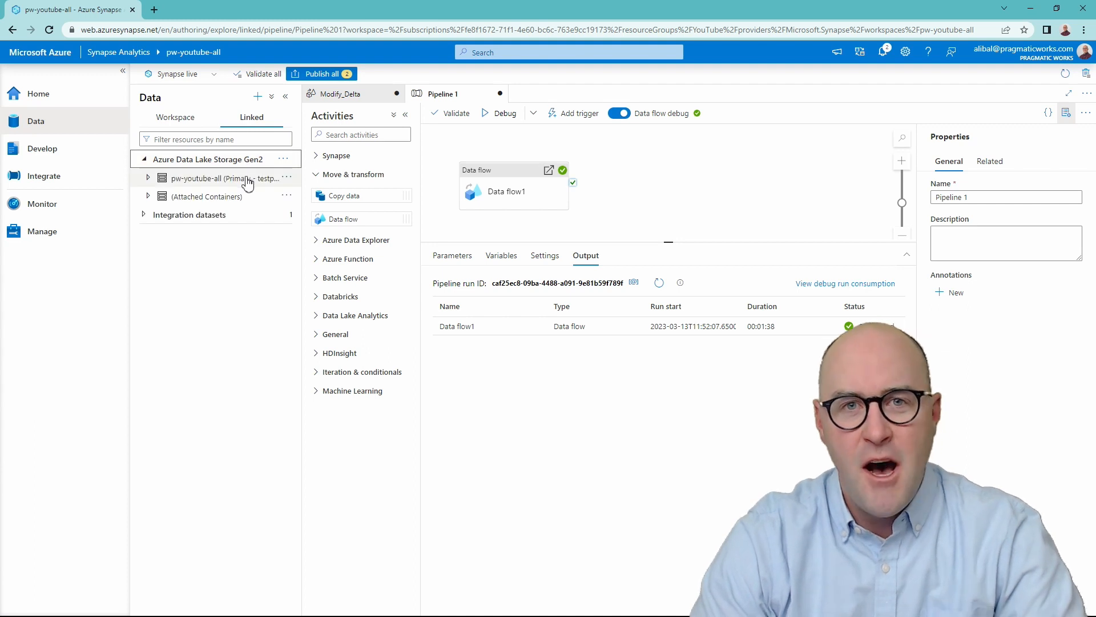
{"action": "left_click", "coordinate": [247, 179]}
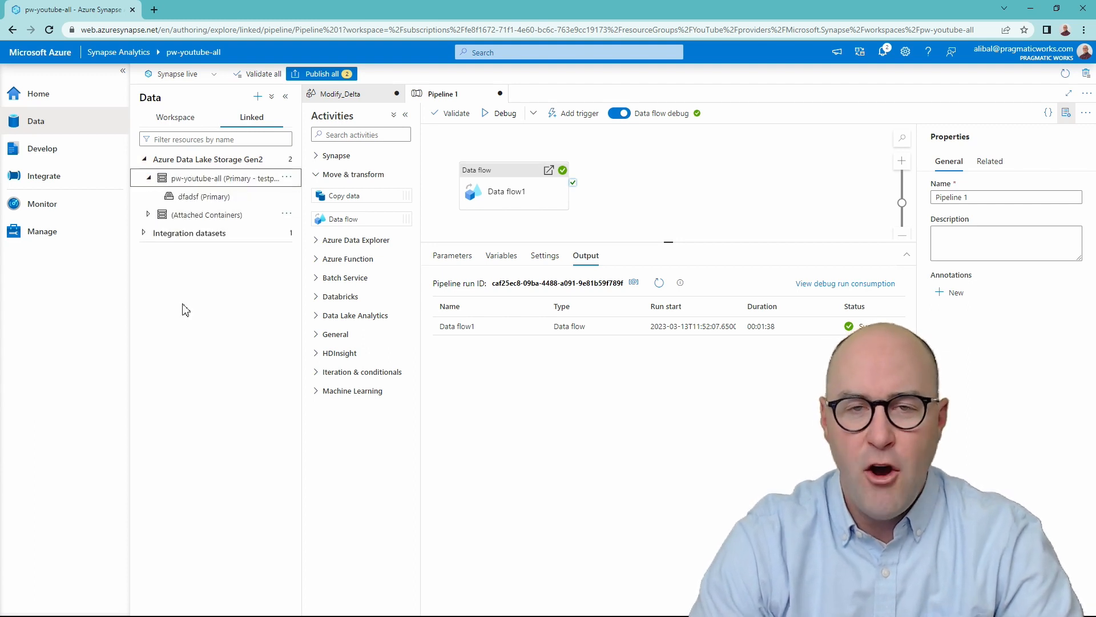
{"action": "left_click", "coordinate": [197, 200]}
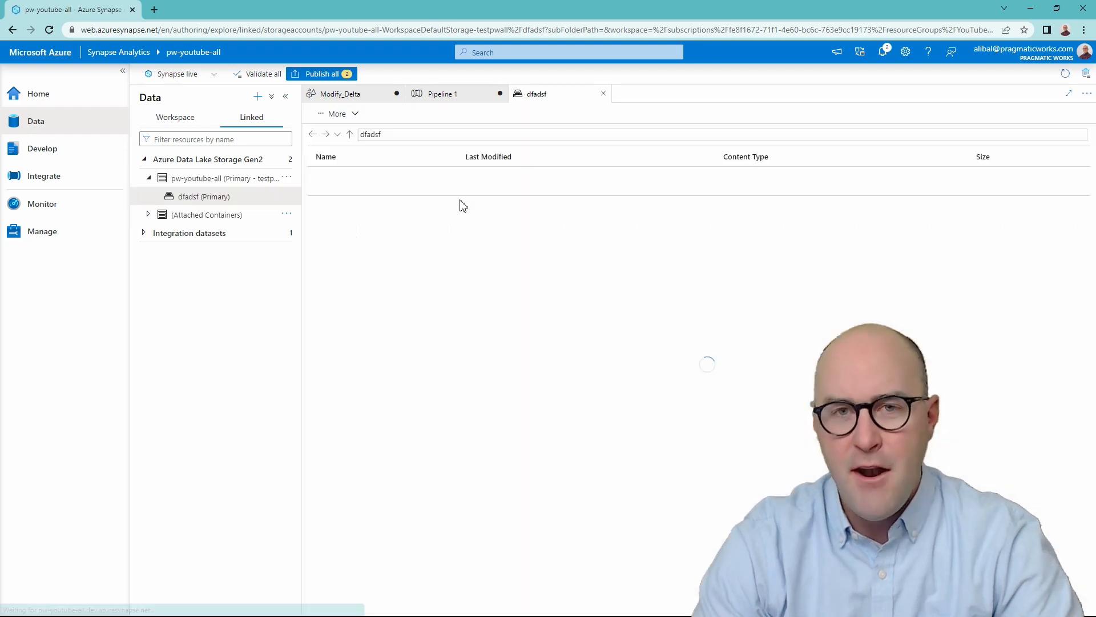
{"action": "double_click", "coordinate": [362, 195]}
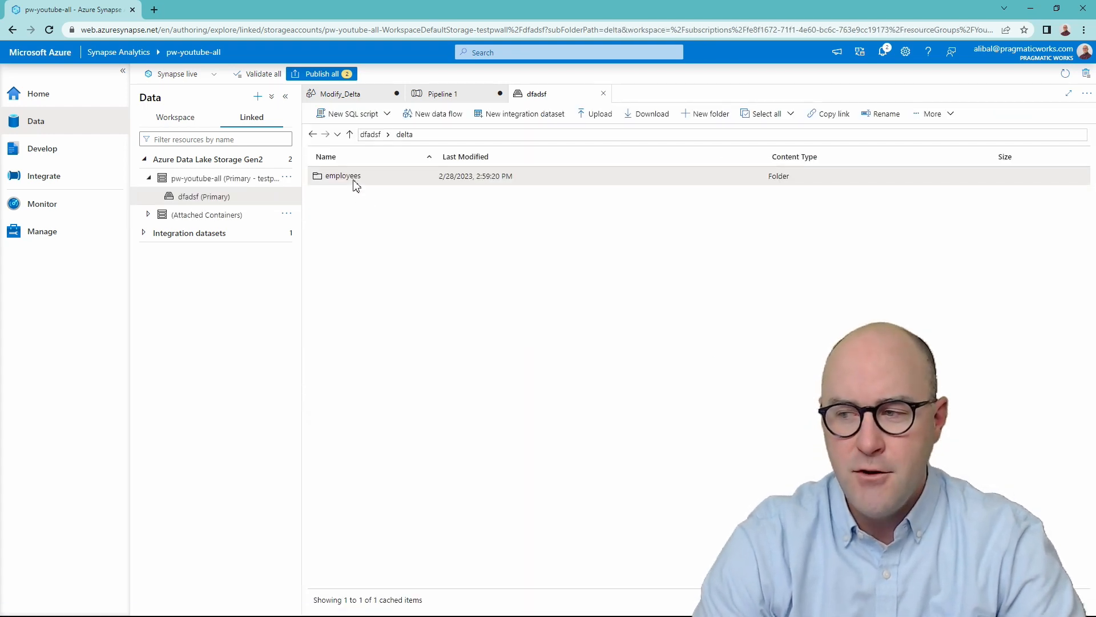
- Generate a Select TOP 100 rows SQL script for the employees folder with the Delta file type, run it, and enlarge the results area
{"action": "right_click", "coordinate": [355, 181]}
{"action": "mouse_move", "coordinate": [403, 196]}
{"action": "left_click", "coordinate": [479, 190]}
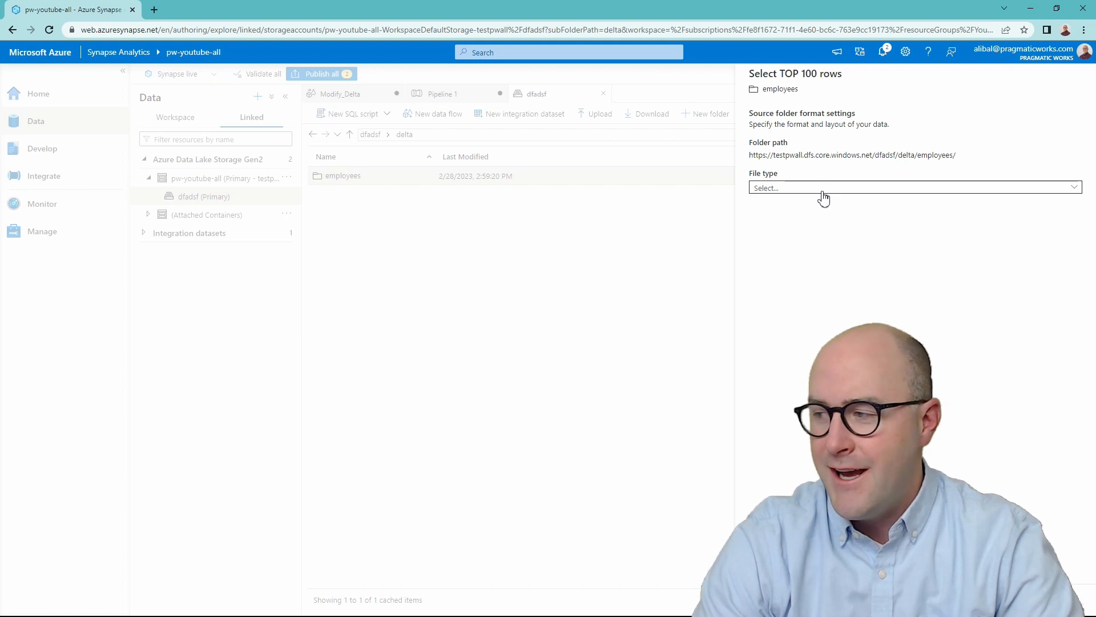
{"action": "left_click", "coordinate": [822, 188]}
{"action": "left_click", "coordinate": [789, 241]}
{"action": "left_click", "coordinate": [769, 599]}
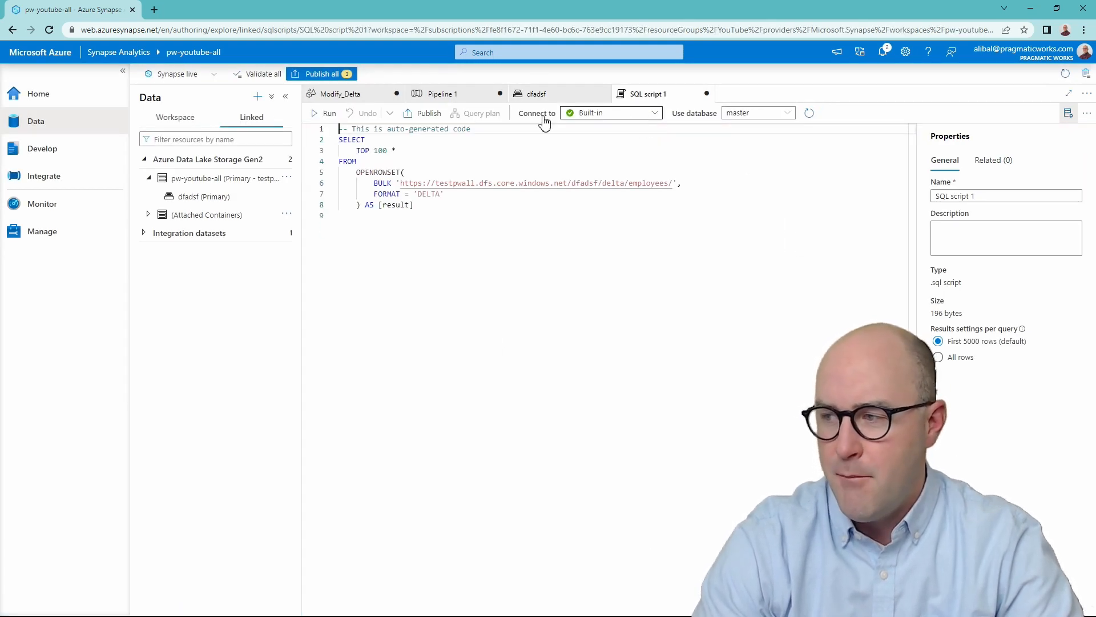
{"action": "left_click", "coordinate": [328, 113]}
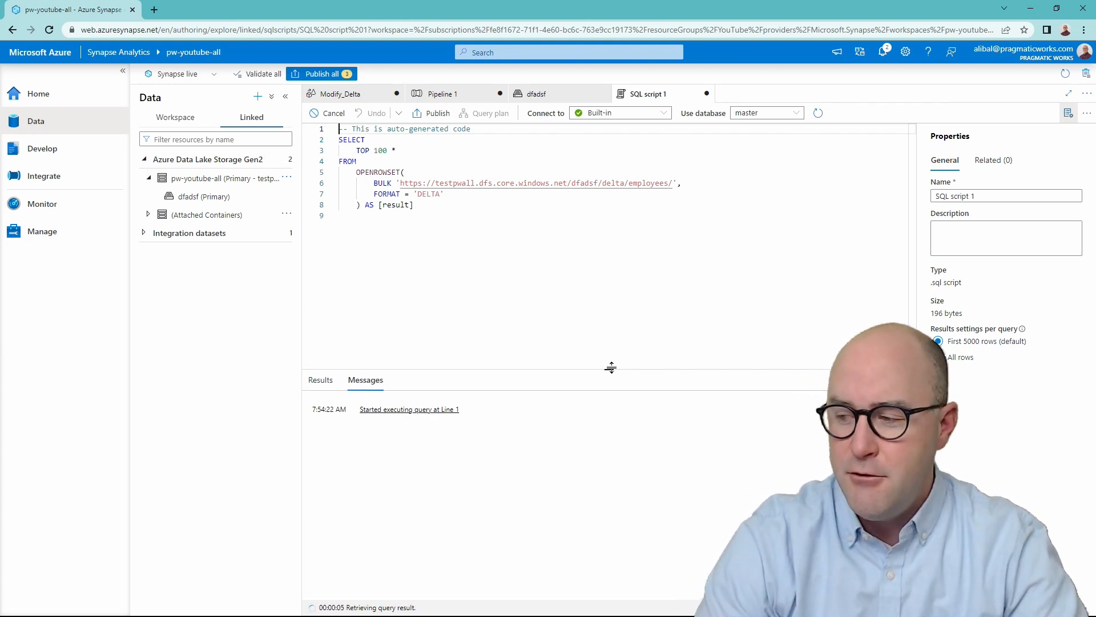
{"action": "left_click_drag", "start_coordinate": [608, 369], "coordinate": [607, 237]}
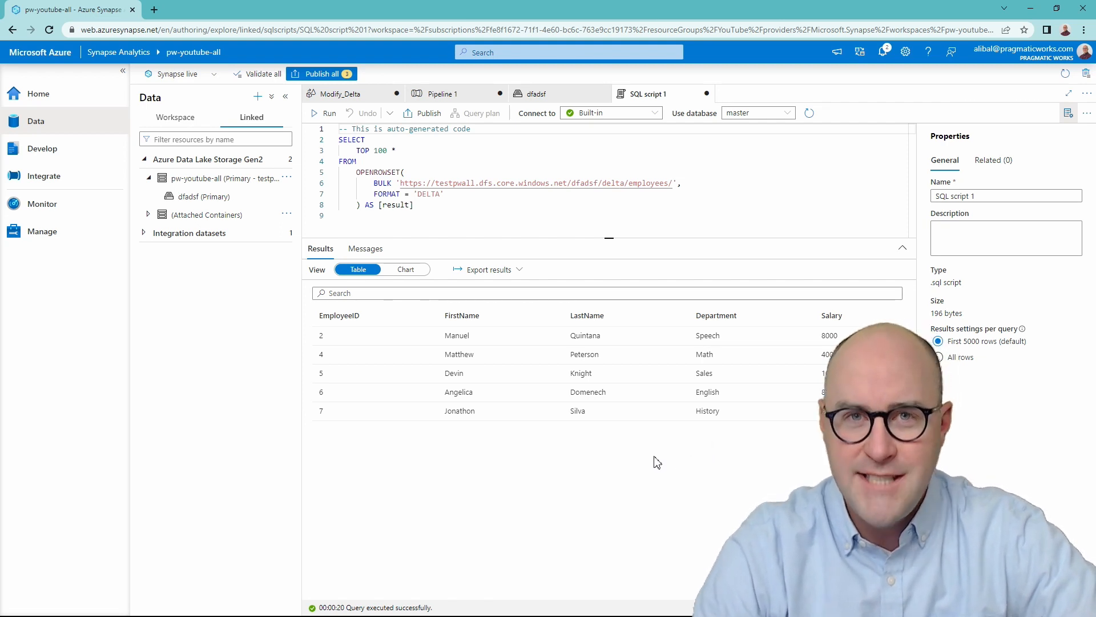
- Return to the dfadsf container and open the _delta_log folder inside employees to examine its transaction log files
{"action": "left_click", "coordinate": [546, 101]}
{"action": "double_click", "coordinate": [361, 178]}
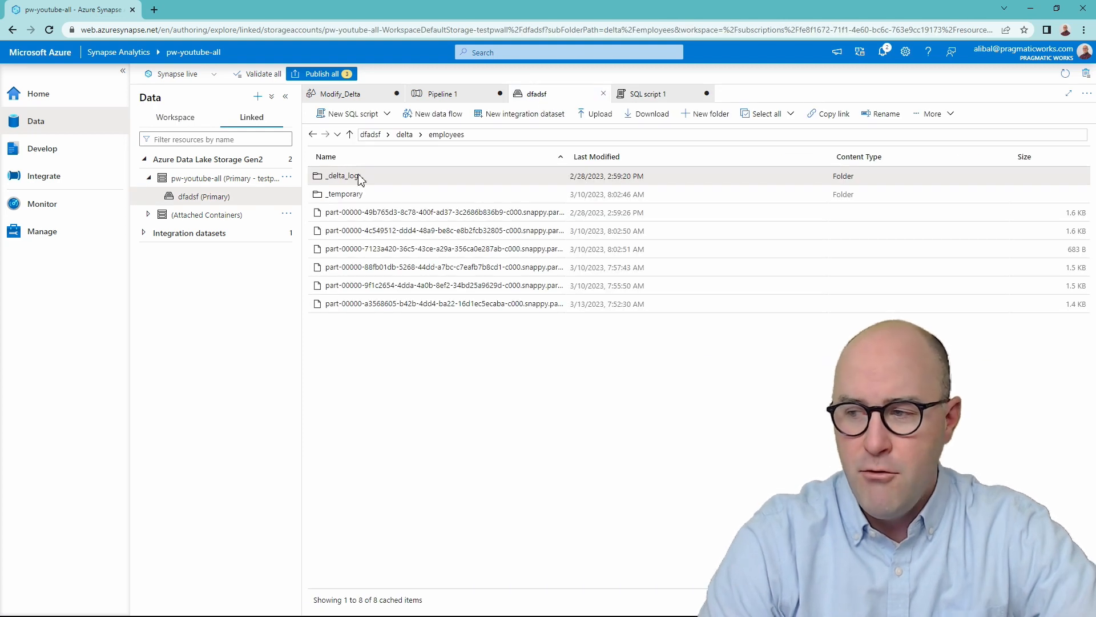
{"action": "double_click", "coordinate": [360, 176]}
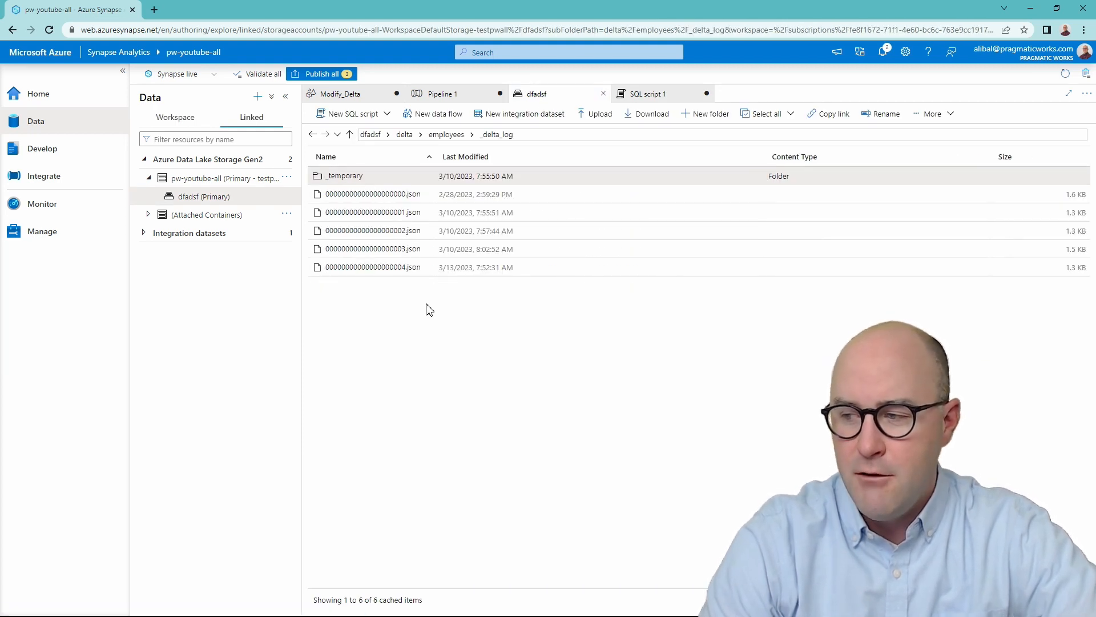